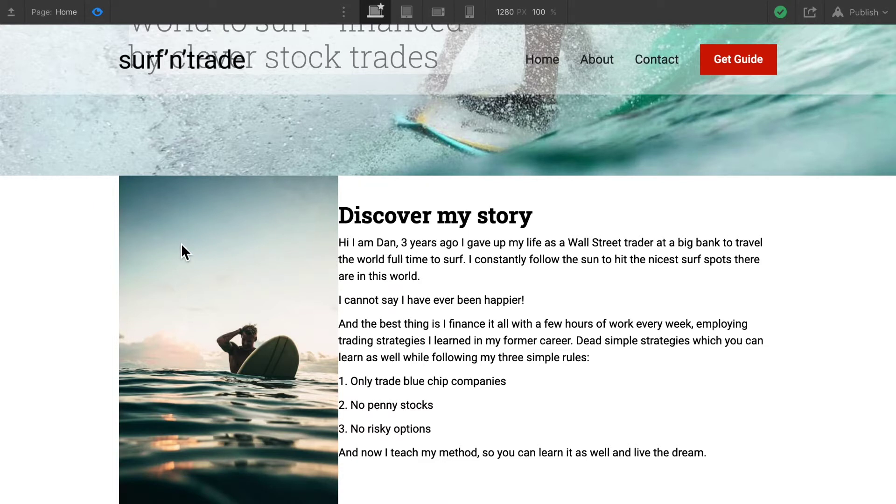
Leave the preview, select the section containing "Discover my story" and create the class "Bio Section" for it.
{"action": "left_click", "coordinate": [103, 16]}
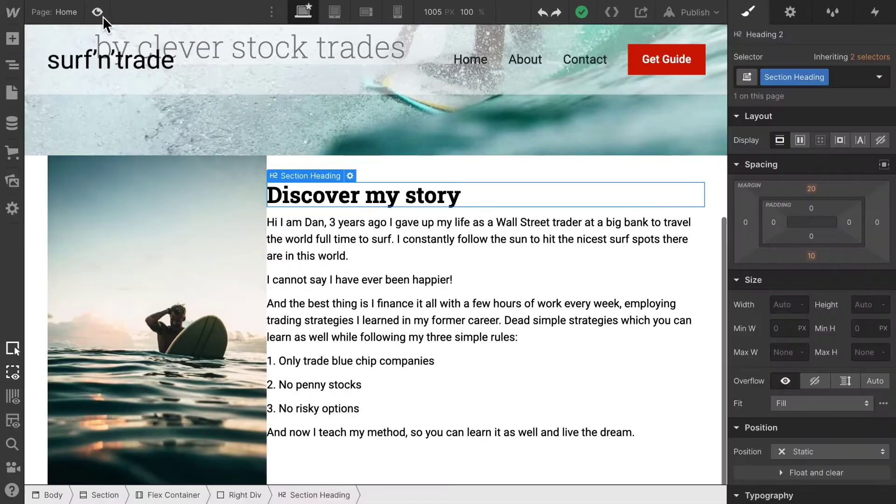
{"action": "left_click", "coordinate": [15, 68]}
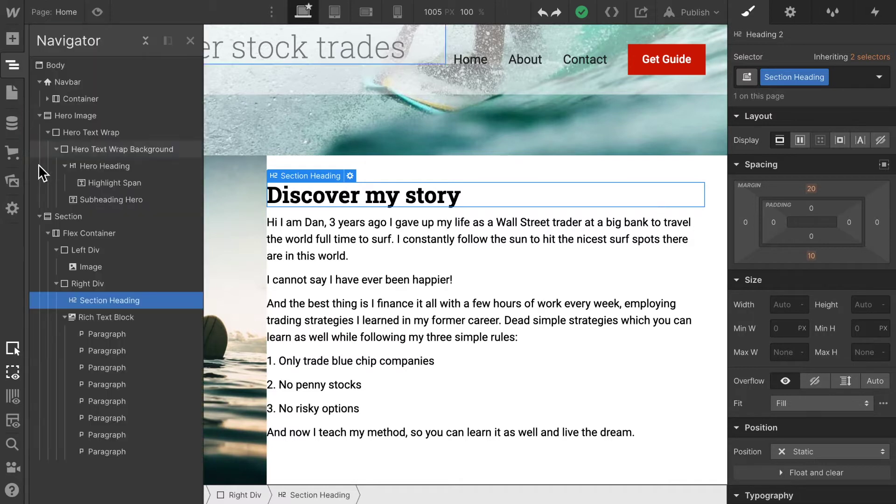
{"action": "left_click", "coordinate": [84, 217]}
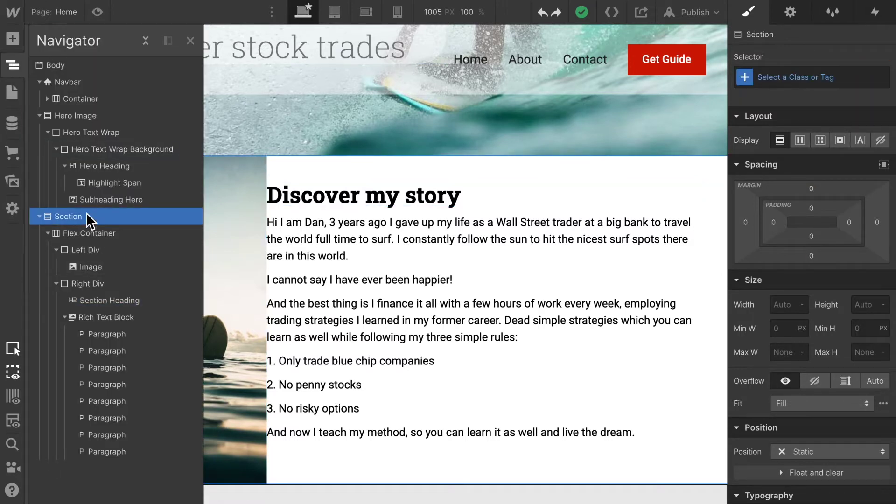
{"action": "left_click", "coordinate": [190, 42]}
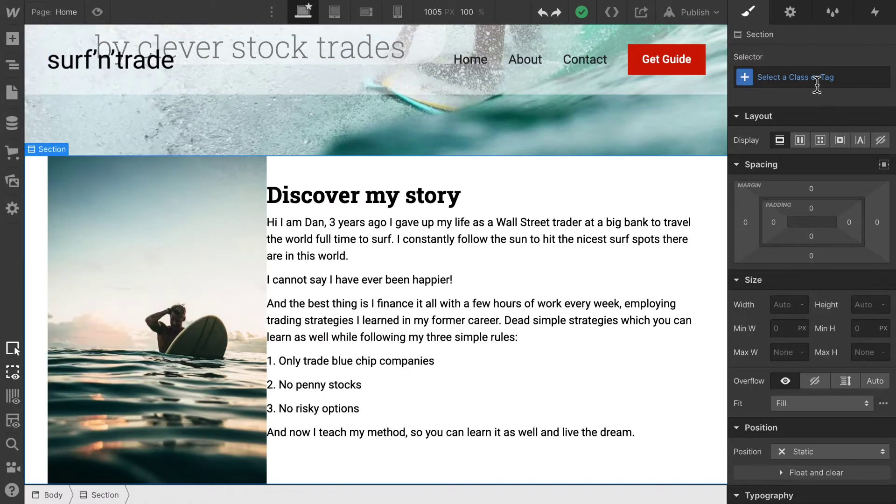
{"action": "left_click", "coordinate": [816, 79]}
{"action": "type", "text": "Bio"}
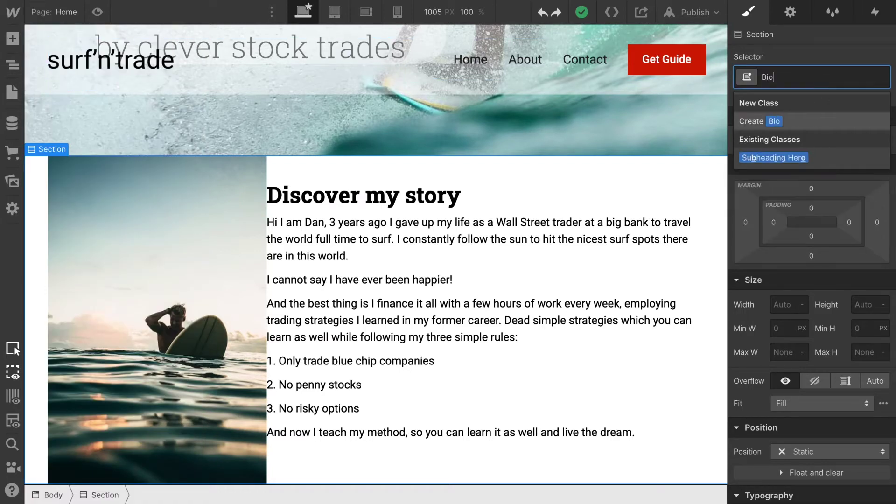
{"action": "type", "text": " Section"}
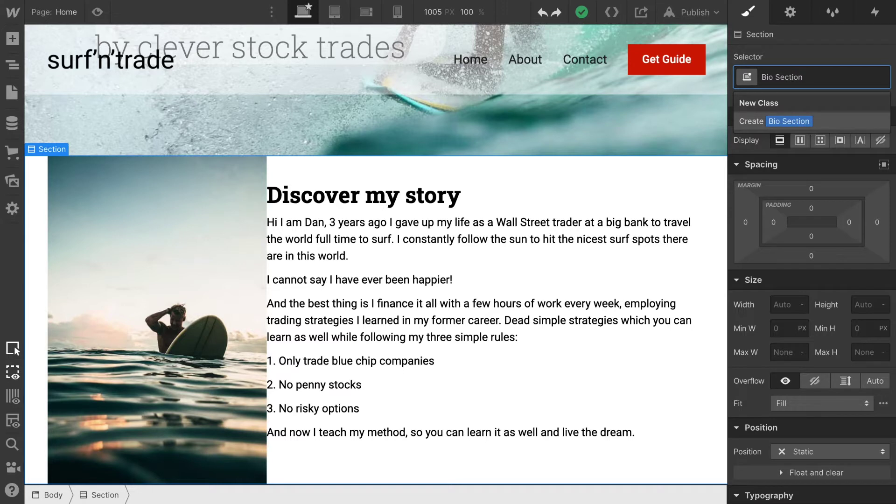
{"action": "key", "text": "Return"}
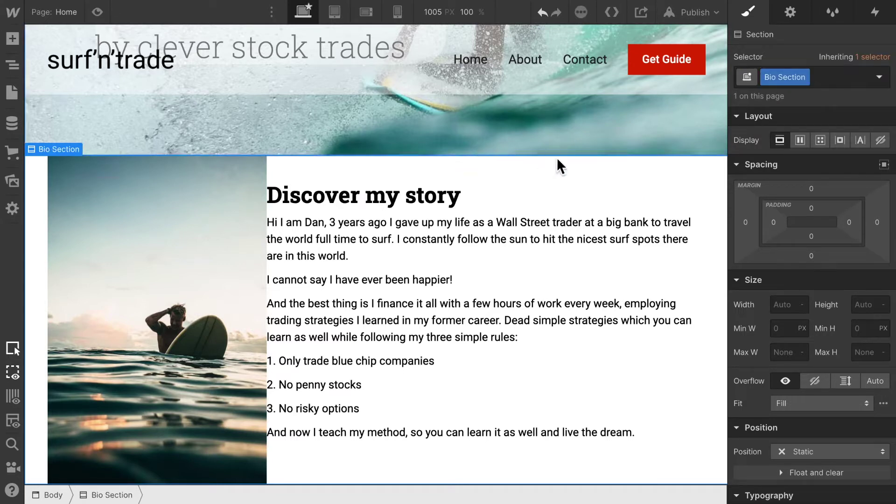
Set the Bio Section's top padding to 100 px.
{"action": "left_click", "coordinate": [813, 208]}
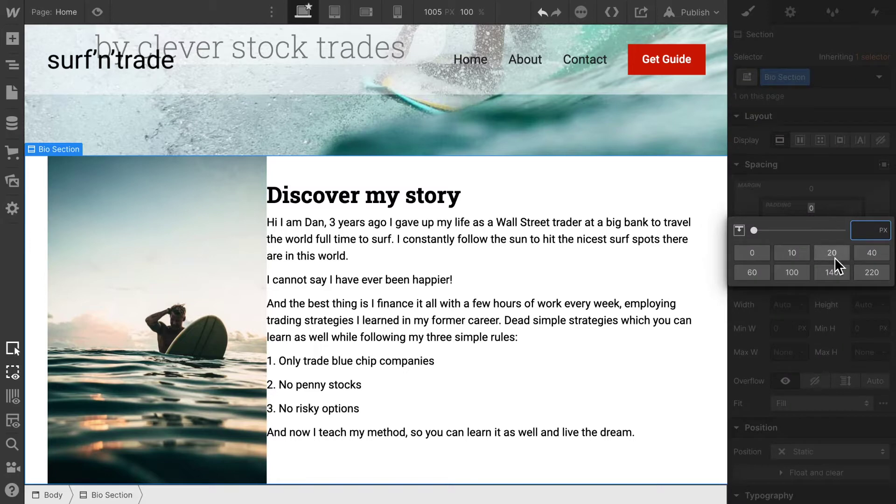
{"action": "left_click", "coordinate": [790, 274]}
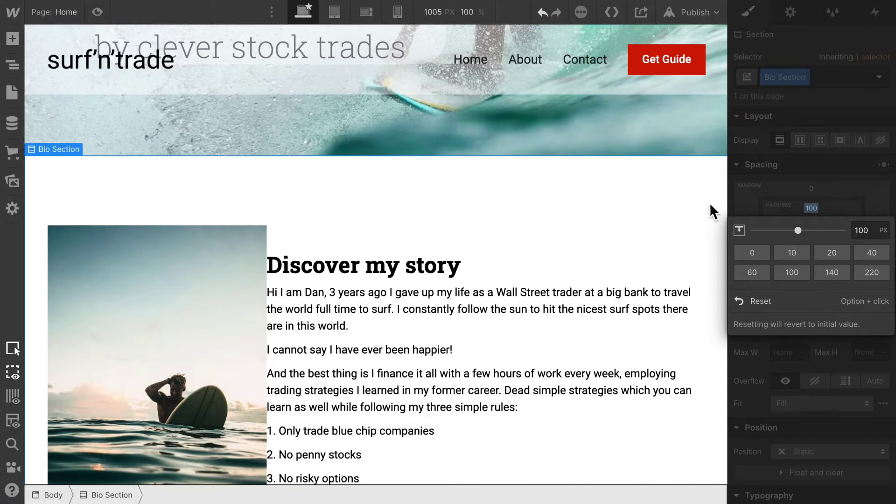
{"action": "left_click", "coordinate": [757, 203]}
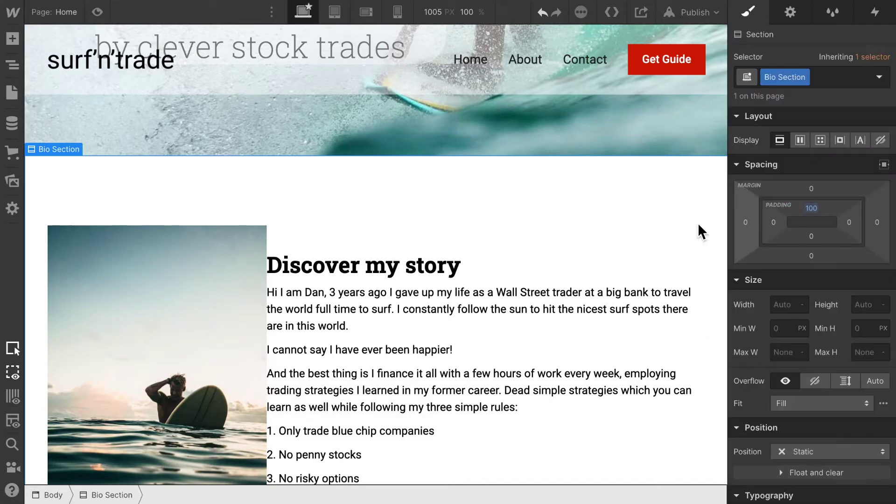
{"action": "scroll", "coordinate": [512, 269], "scroll_direction": "down", "scroll_amount": 1}
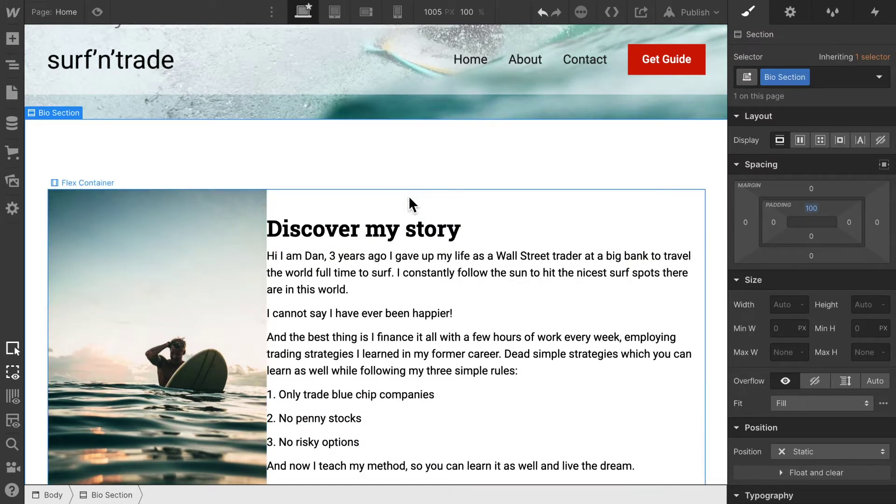
Set the left padding of the Right Div in the Bio Section to 40 px and preview the page.
{"action": "left_click", "coordinate": [12, 65]}
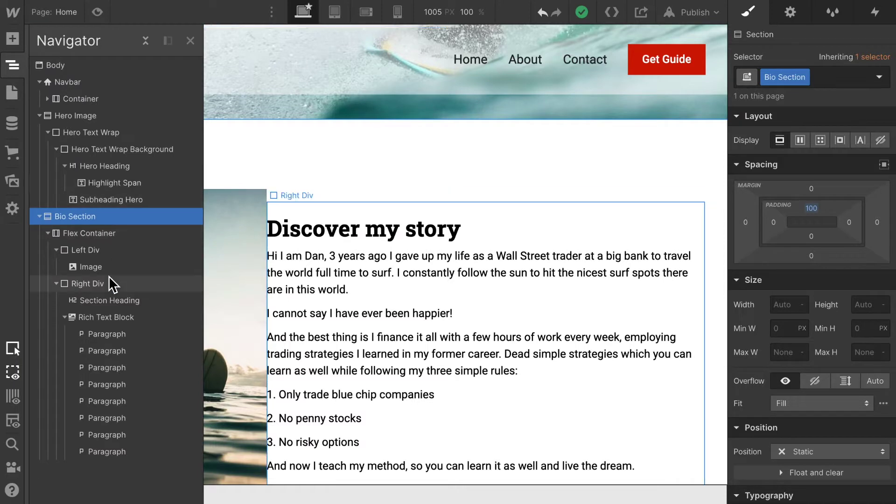
{"action": "left_click", "coordinate": [107, 285]}
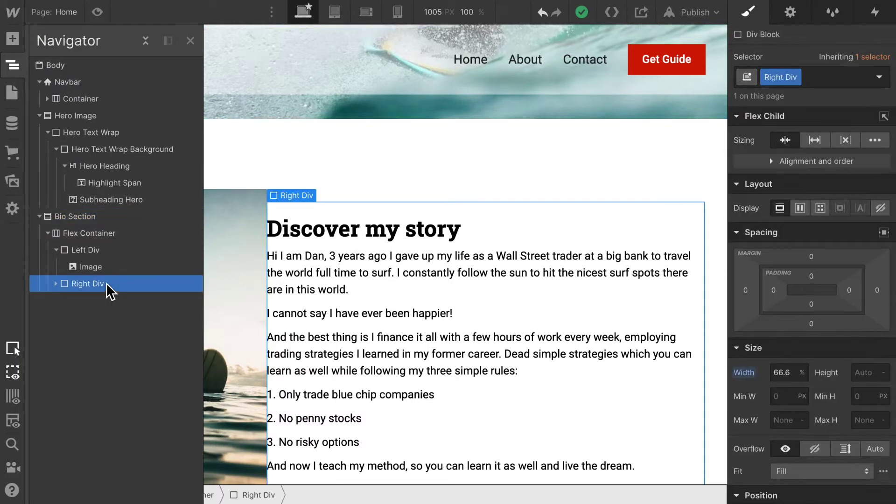
{"action": "left_click", "coordinate": [191, 42]}
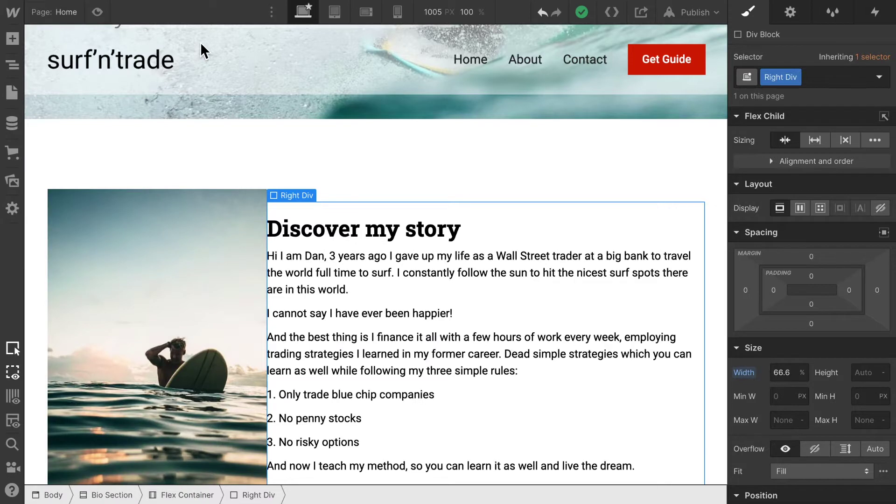
{"action": "left_click", "coordinate": [774, 290]}
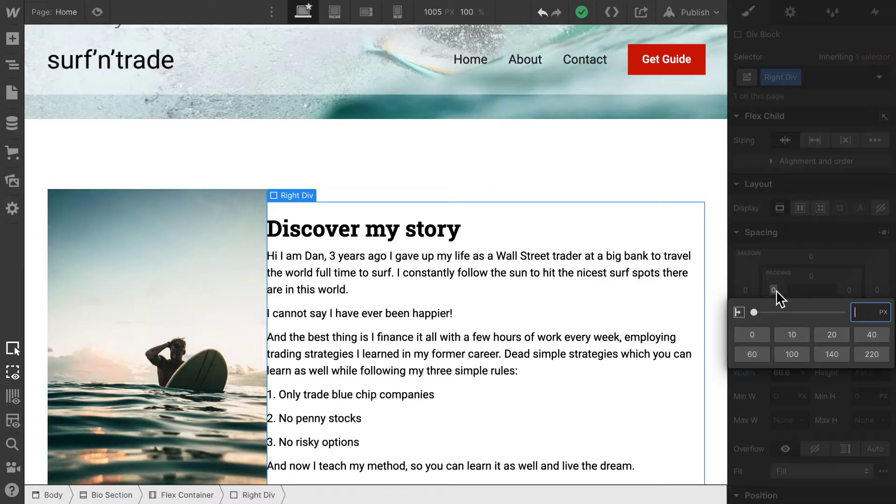
{"action": "left_click", "coordinate": [872, 335]}
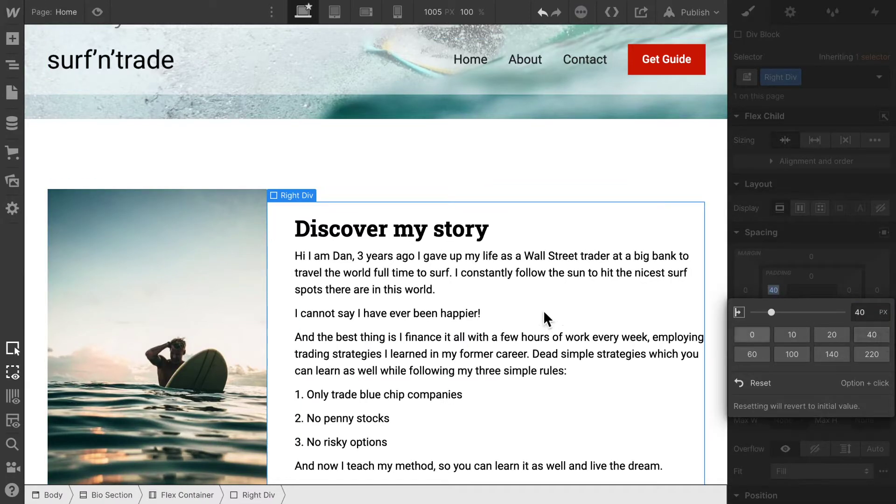
{"action": "left_click", "coordinate": [97, 13]}
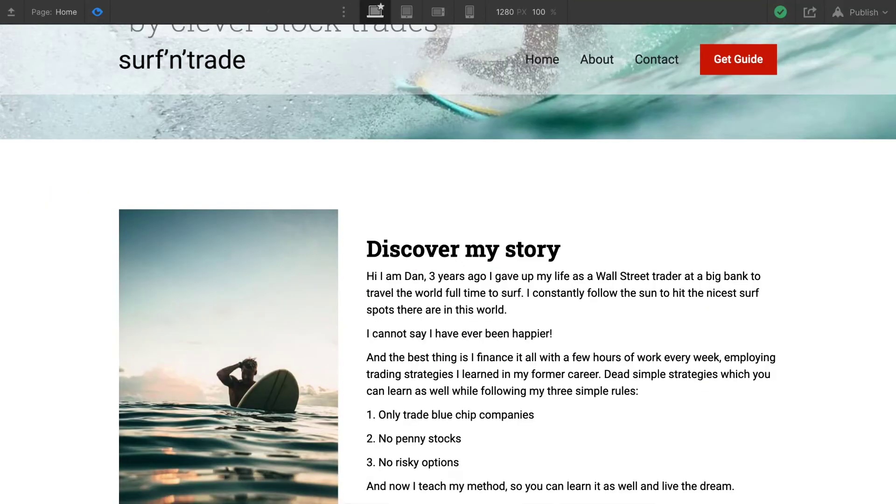
{"action": "scroll", "coordinate": [551, 336], "scroll_direction": "down", "scroll_amount": 1}
{"action": "scroll", "coordinate": [546, 329], "scroll_direction": "up", "scroll_amount": 1}
{"action": "scroll", "coordinate": [545, 329], "scroll_direction": "down", "scroll_amount": 1}
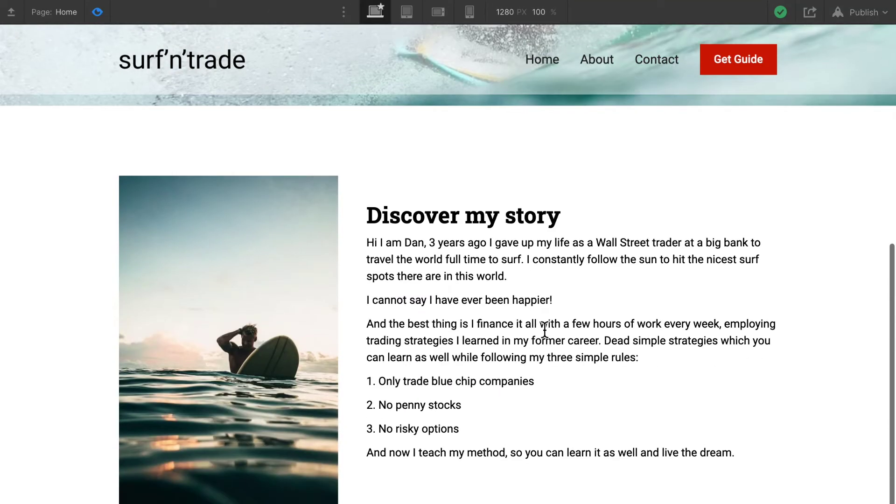
Set the "Discover my story" heading's font size to 46 px and line height to 52 px, and preview the page.
{"action": "left_click", "coordinate": [104, 12]}
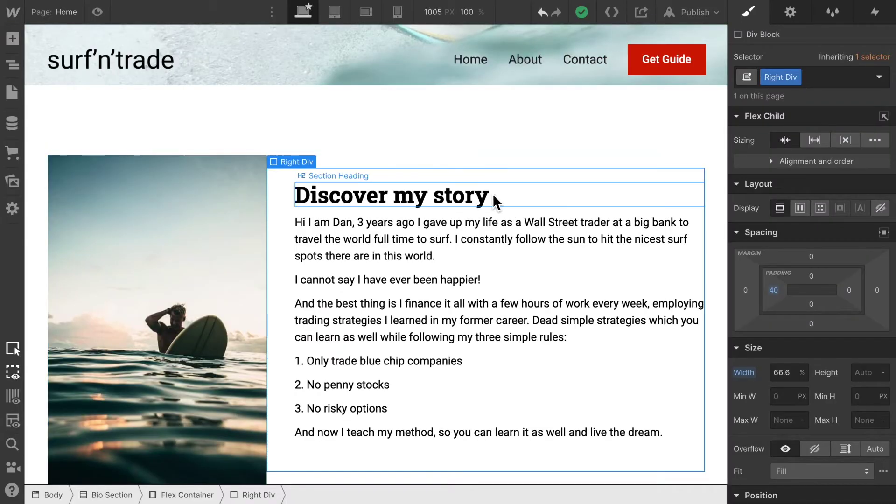
{"action": "left_click", "coordinate": [539, 197]}
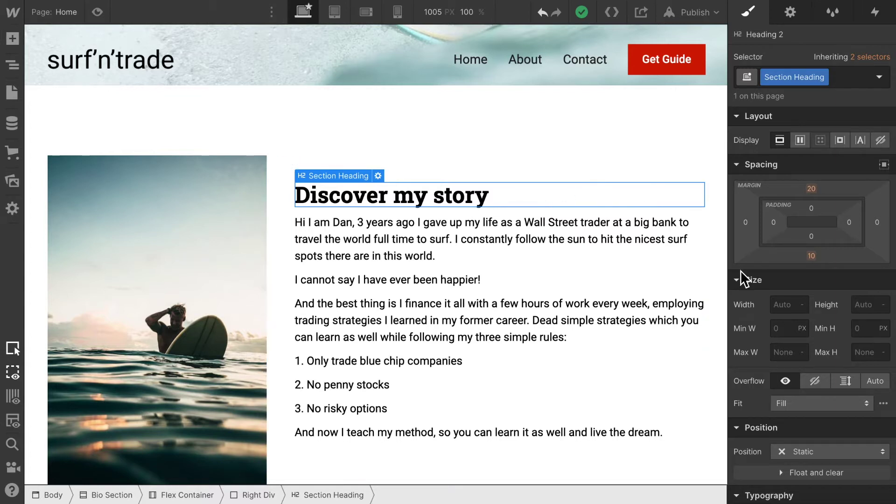
{"action": "scroll", "coordinate": [801, 313], "scroll_direction": "down", "scroll_amount": 8}
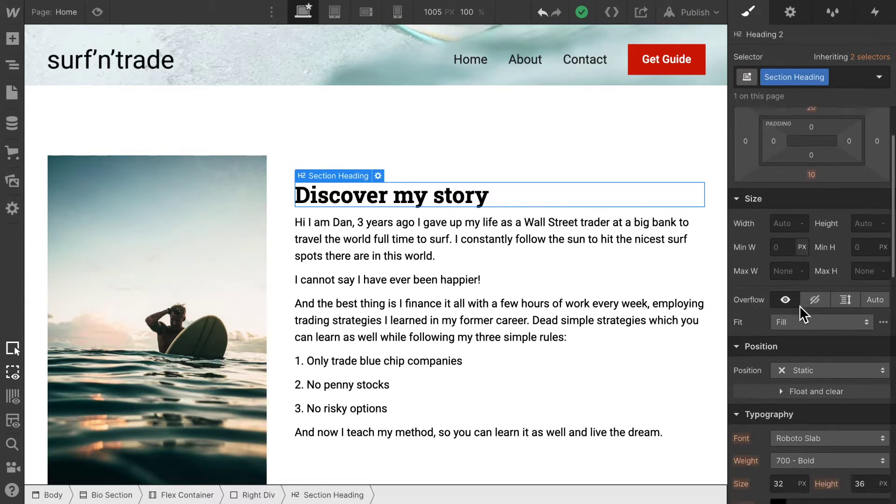
{"action": "left_click", "coordinate": [783, 263]}
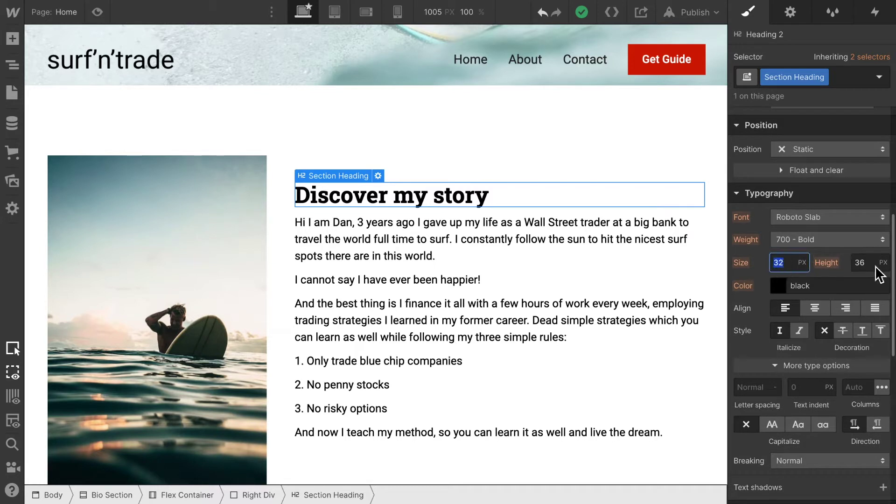
{"action": "type", "text": "46"}
{"action": "key", "text": "Return"}
{"action": "left_click", "coordinate": [861, 262]}
{"action": "type", "text": "5"}
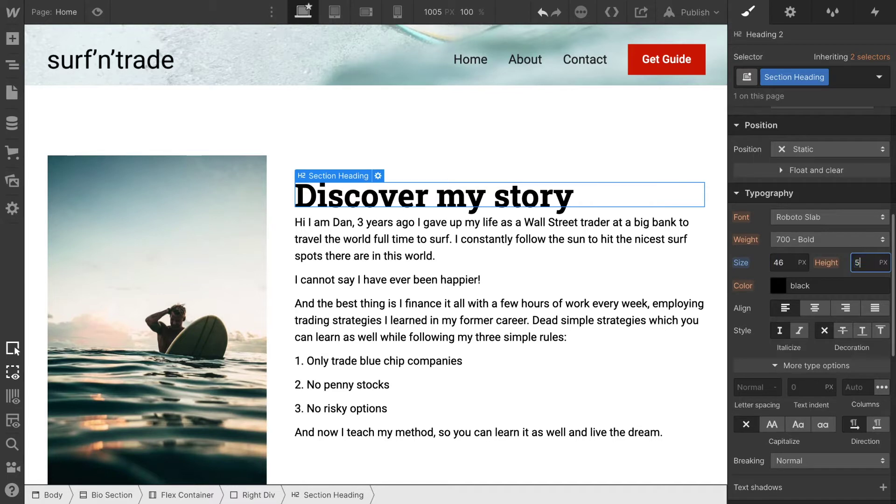
{"action": "type", "text": "2"}
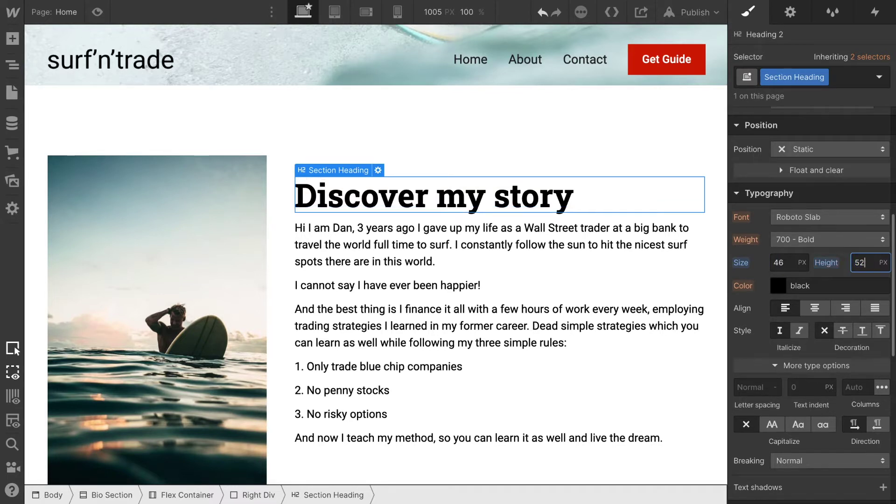
{"action": "left_click", "coordinate": [98, 12]}
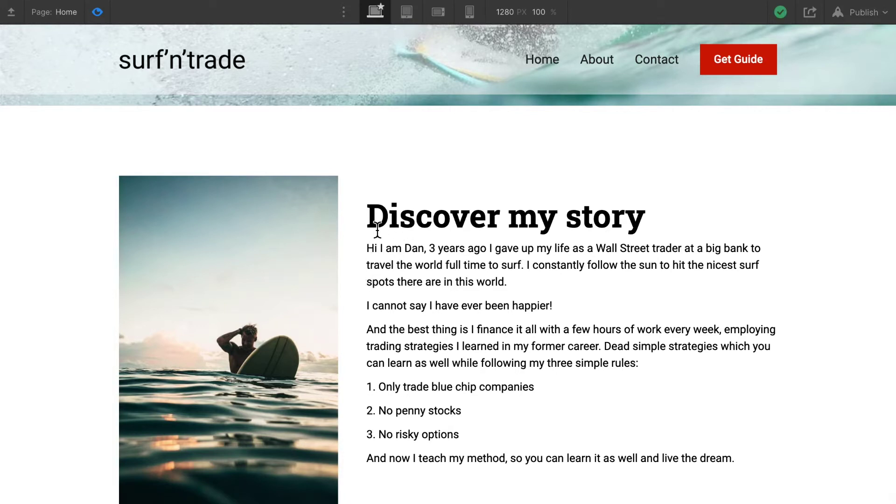
Set the "Discover my story" heading's bottom margin to 40 px and preview the spacing.
{"action": "left_click", "coordinate": [98, 14]}
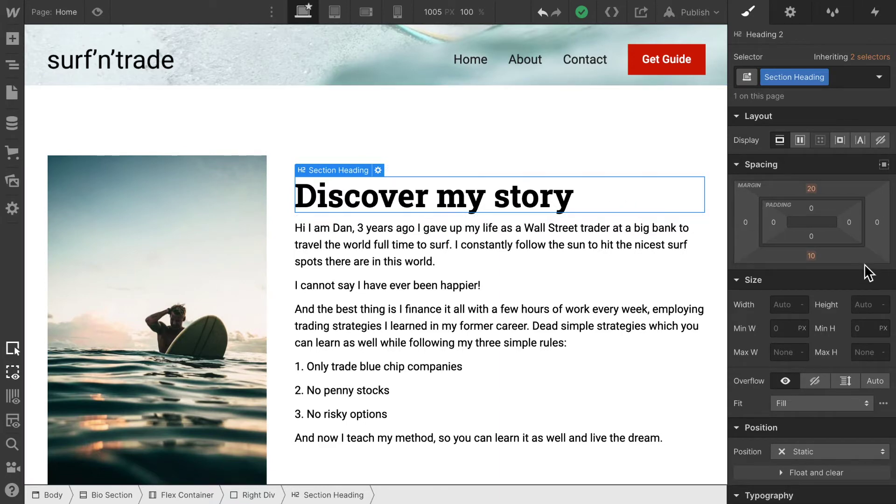
{"action": "left_click", "coordinate": [812, 256]}
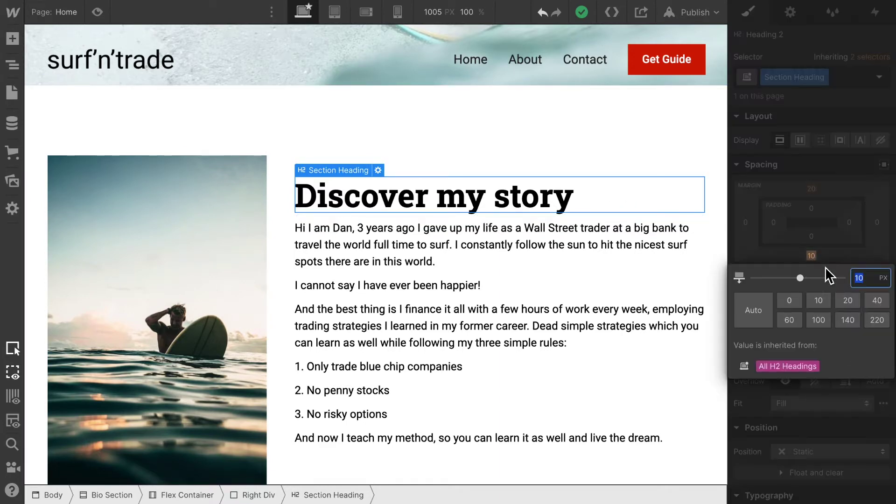
{"action": "left_click", "coordinate": [877, 300]}
{"action": "left_click", "coordinate": [489, 290]}
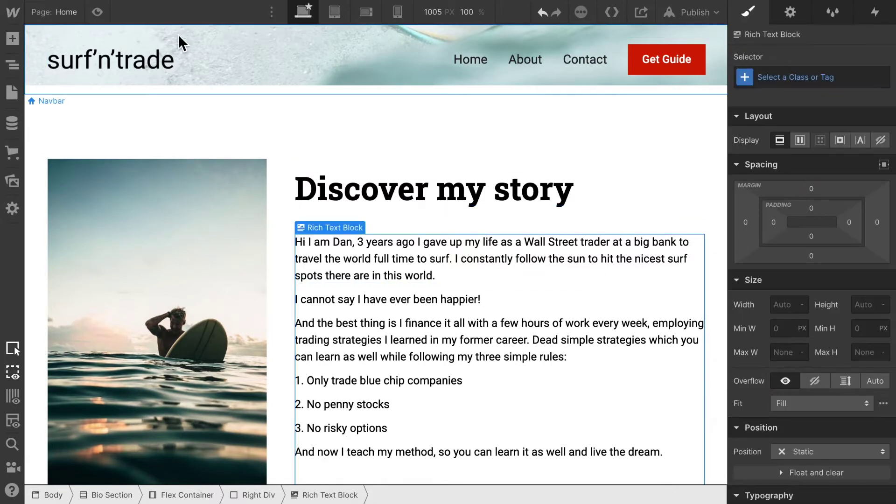
{"action": "left_click", "coordinate": [97, 12]}
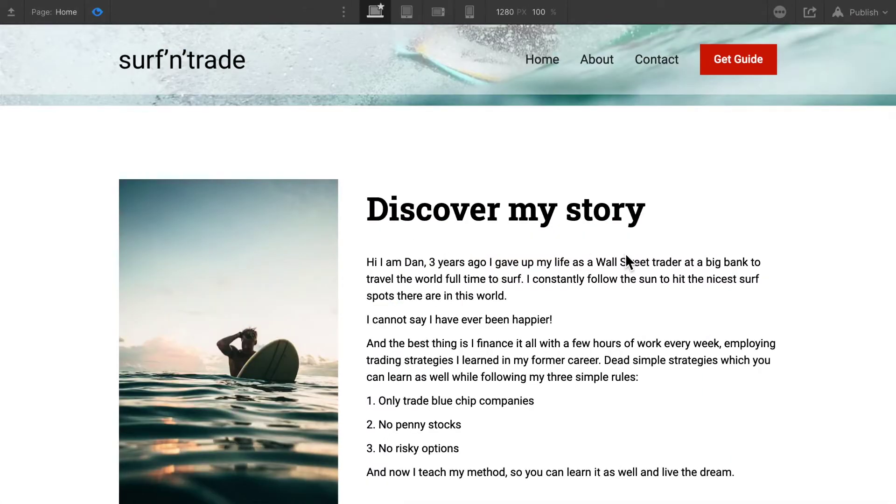
{"action": "scroll", "coordinate": [626, 257], "scroll_direction": "down", "scroll_amount": 1}
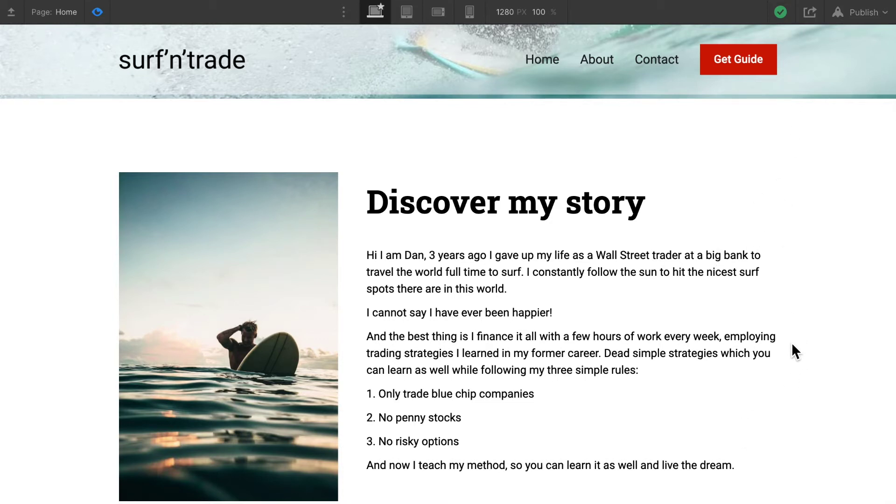
Leave the preview and create the class "Bio Image" for the surfer image beside the story text.
{"action": "left_click", "coordinate": [98, 10]}
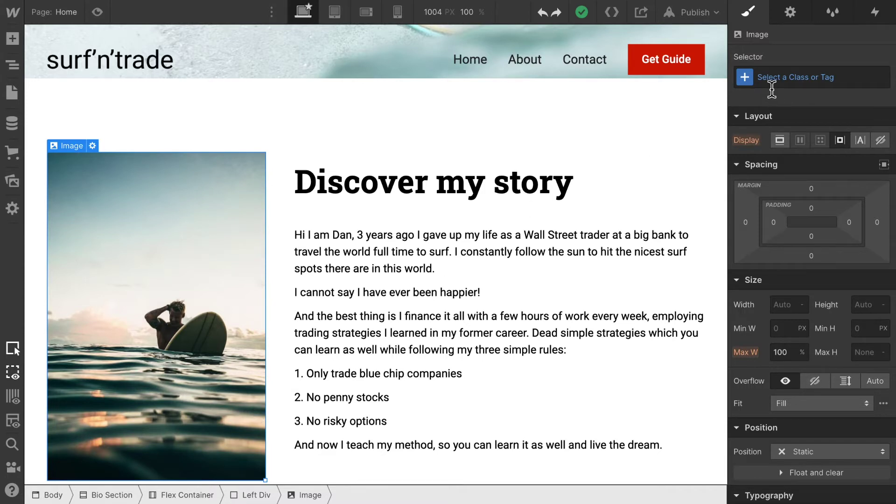
{"action": "left_click", "coordinate": [772, 85]}
{"action": "type", "text": "Bio"}
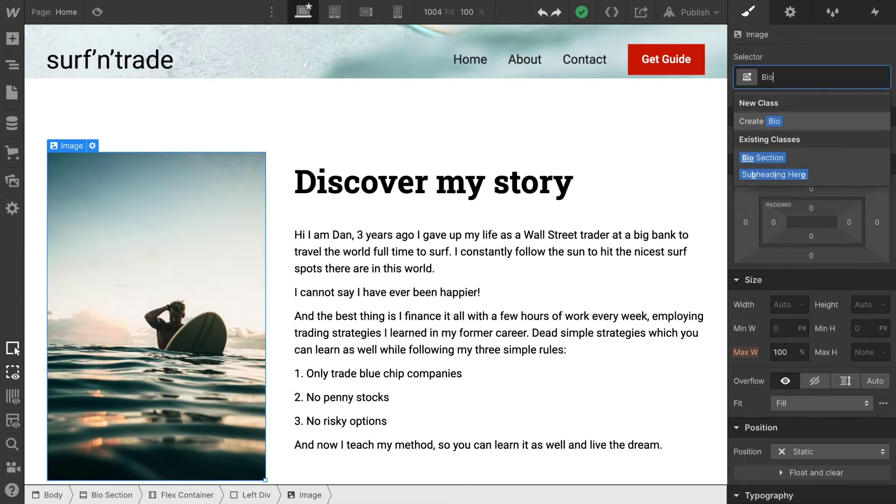
{"action": "type", "text": " Image"}
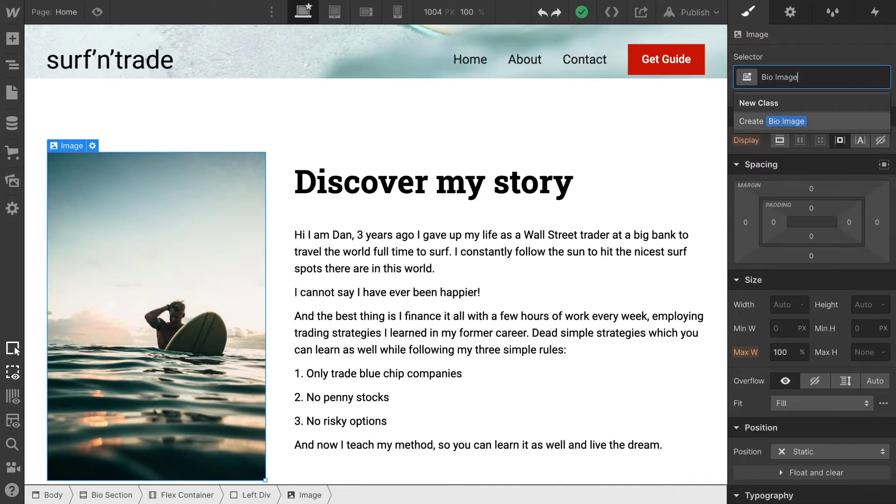
{"action": "key", "text": "Return"}
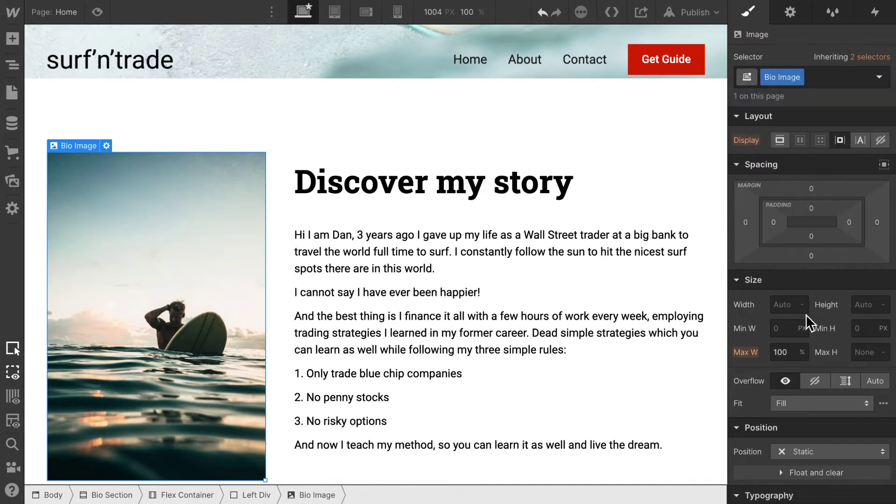
Add an outside box shadow to the Bio Image with 4 px distance and 14 px blur, and preview the page.
{"action": "scroll", "coordinate": [805, 314], "scroll_direction": "down", "scroll_amount": 8}
{"action": "scroll", "coordinate": [806, 315], "scroll_direction": "down", "scroll_amount": 3}
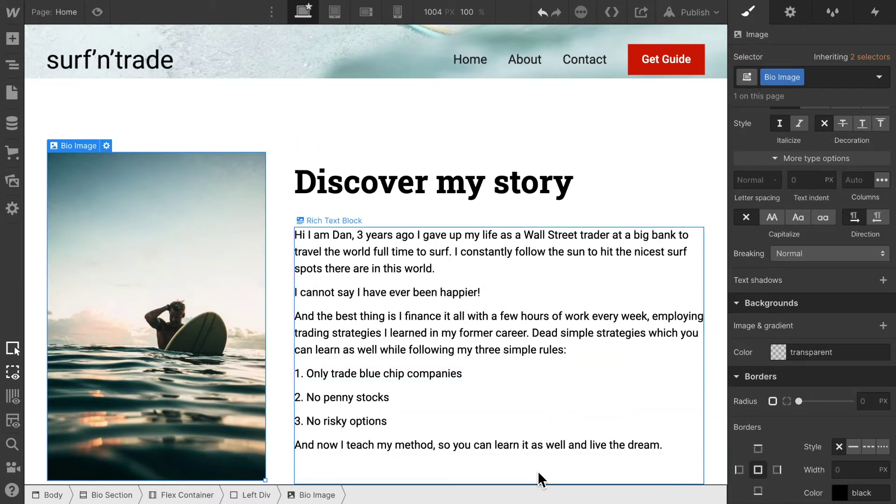
{"action": "scroll", "coordinate": [803, 425], "scroll_direction": "down", "scroll_amount": 3}
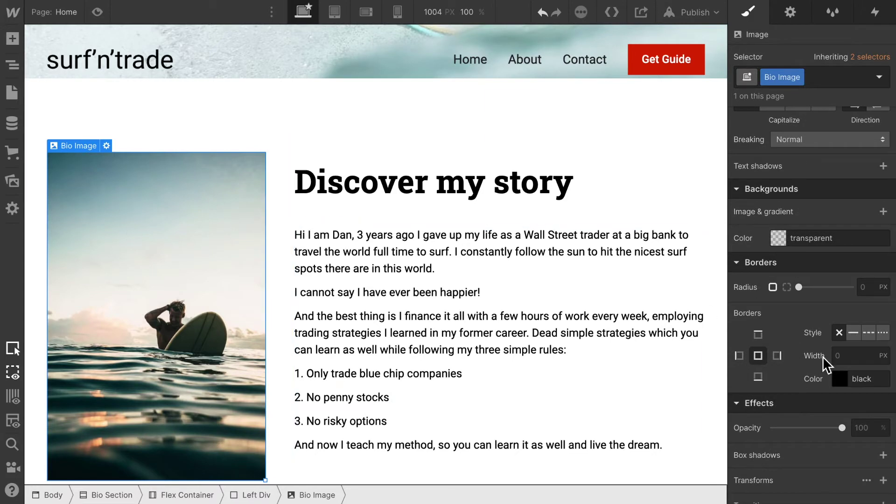
{"action": "scroll", "coordinate": [839, 449], "scroll_direction": "down", "scroll_amount": 2}
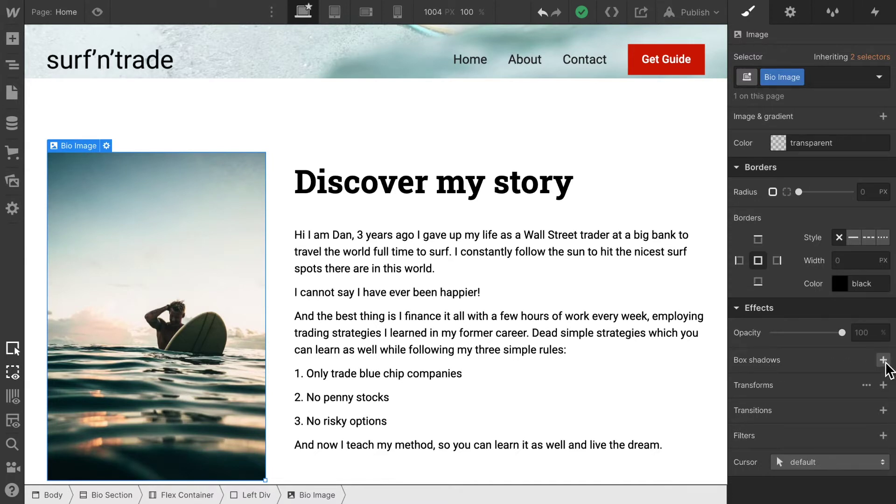
{"action": "left_click", "coordinate": [883, 360]}
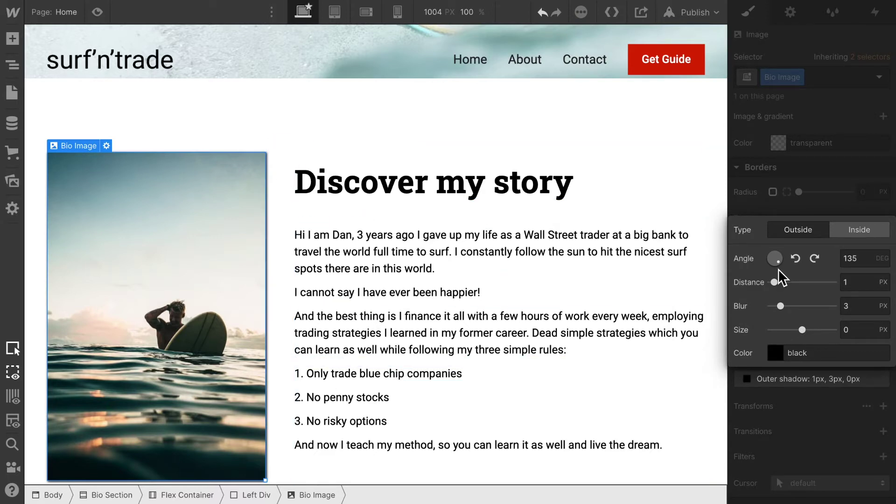
{"action": "left_click_drag", "start_coordinate": [777, 283], "coordinate": [790, 283]}
{"action": "left_click_drag", "start_coordinate": [780, 307], "coordinate": [817, 307]}
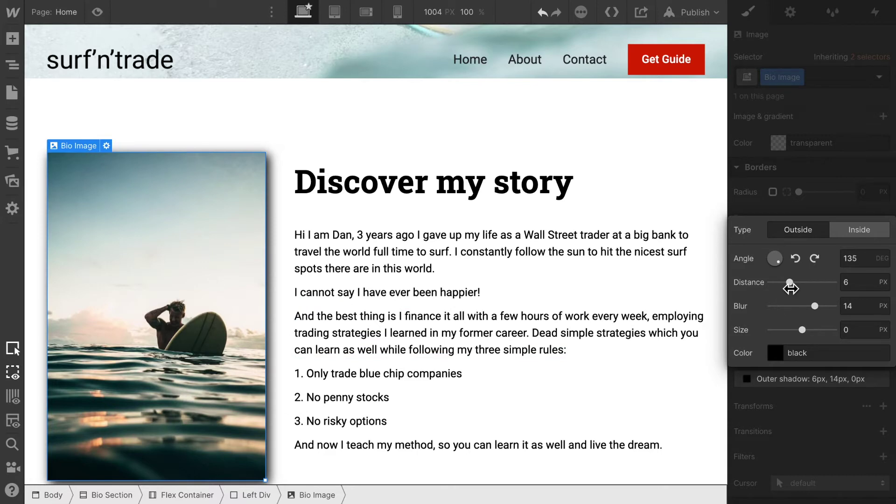
{"action": "left_click_drag", "start_coordinate": [789, 283], "coordinate": [784, 283]}
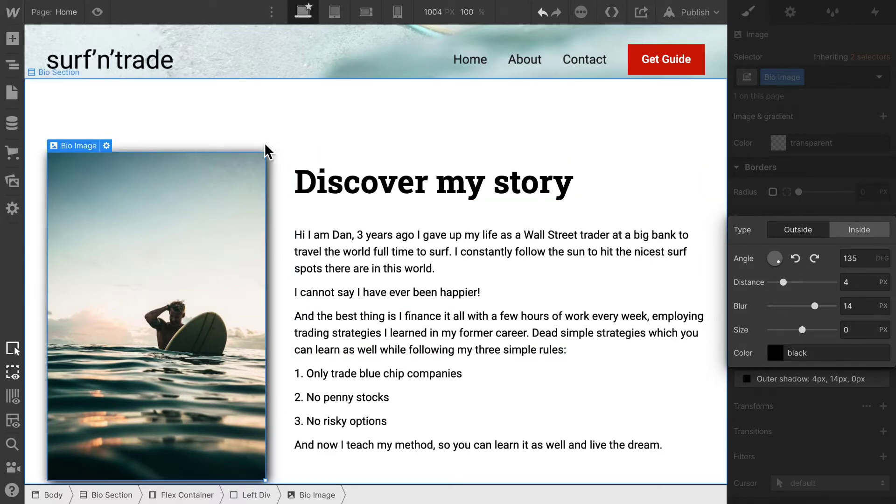
{"action": "left_click", "coordinate": [98, 13]}
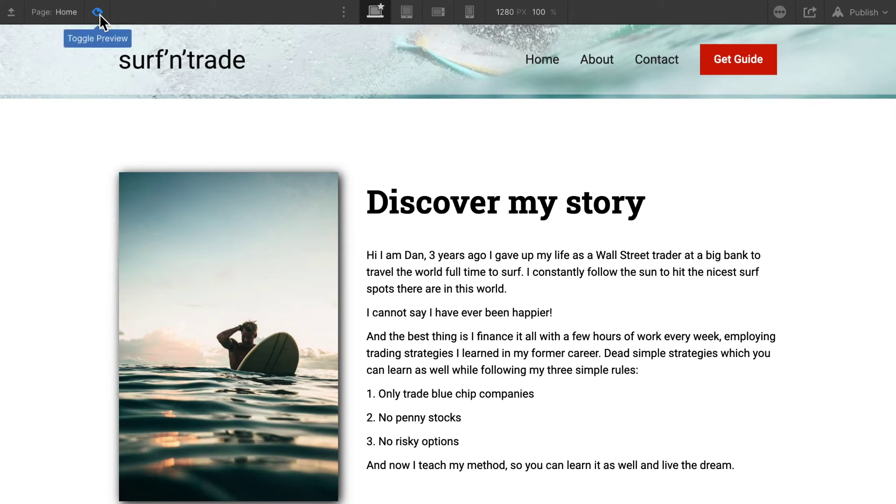
Set the Bio Image shadow's size to -1 px and its blur to 8 px, and check the result in preview.
{"action": "key", "text": "ctrl+shift+p"}
{"action": "left_click", "coordinate": [206, 248]}
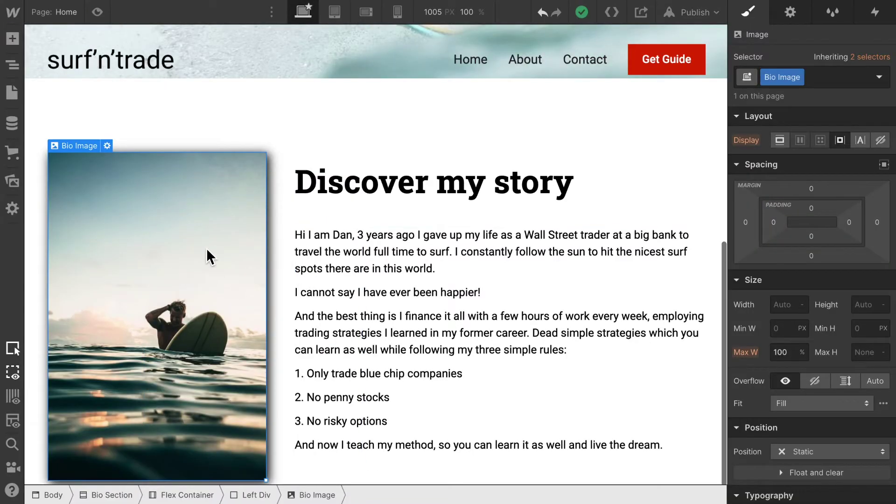
{"action": "scroll", "coordinate": [808, 382], "scroll_direction": "down", "scroll_amount": 10}
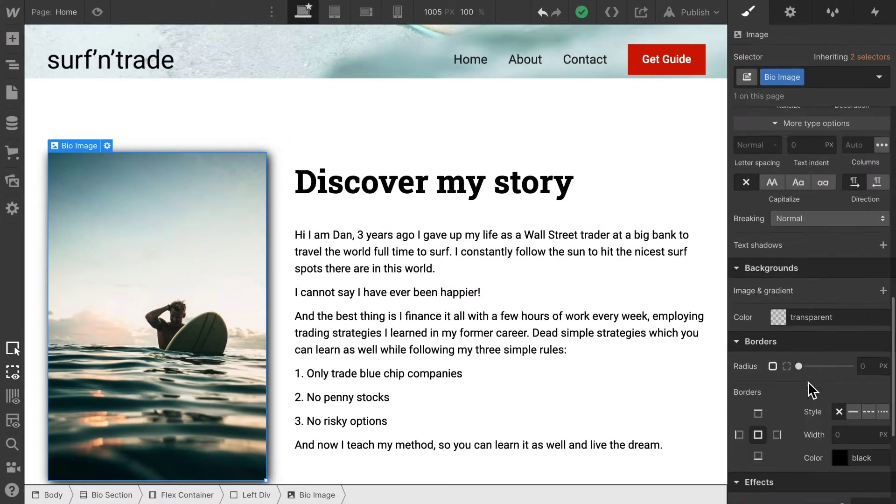
{"action": "left_click", "coordinate": [799, 417]}
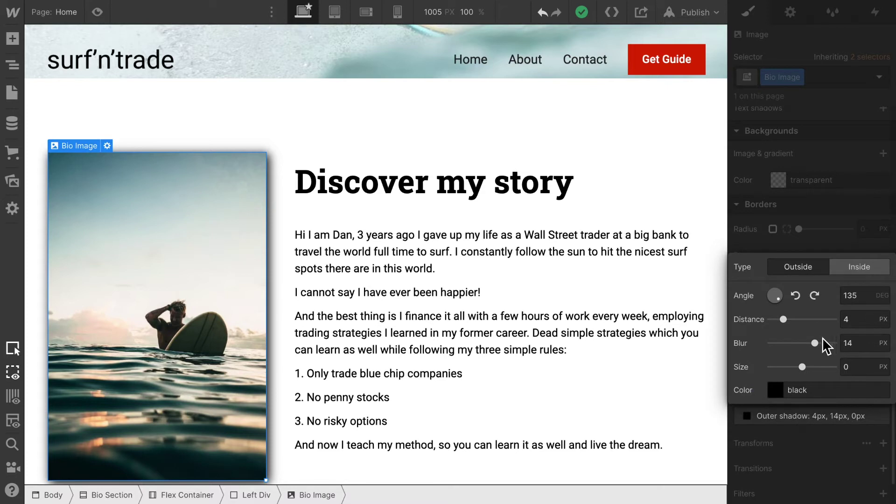
{"action": "mouse_move", "coordinate": [803, 368]}
{"action": "left_mouse_down"}
{"action": "mouse_move", "coordinate": [812, 370]}
{"action": "mouse_move", "coordinate": [801, 368]}
{"action": "left_mouse_up"}
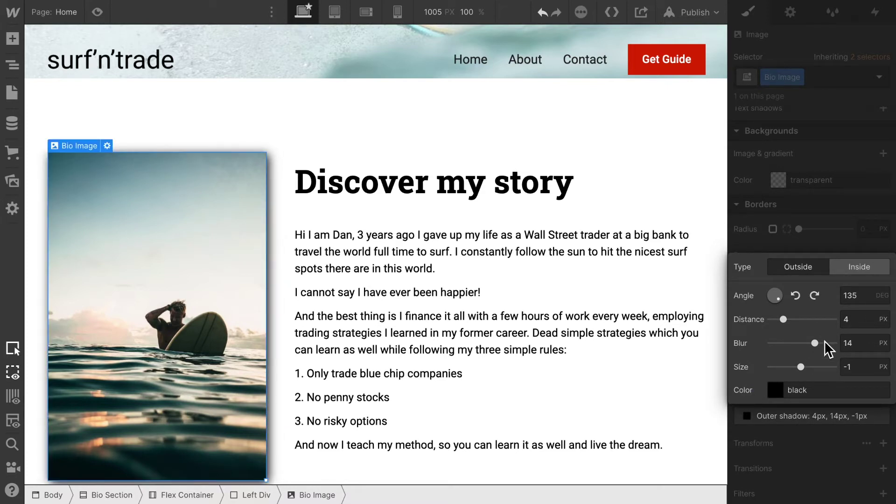
{"action": "left_click_drag", "start_coordinate": [817, 347], "coordinate": [798, 348]}
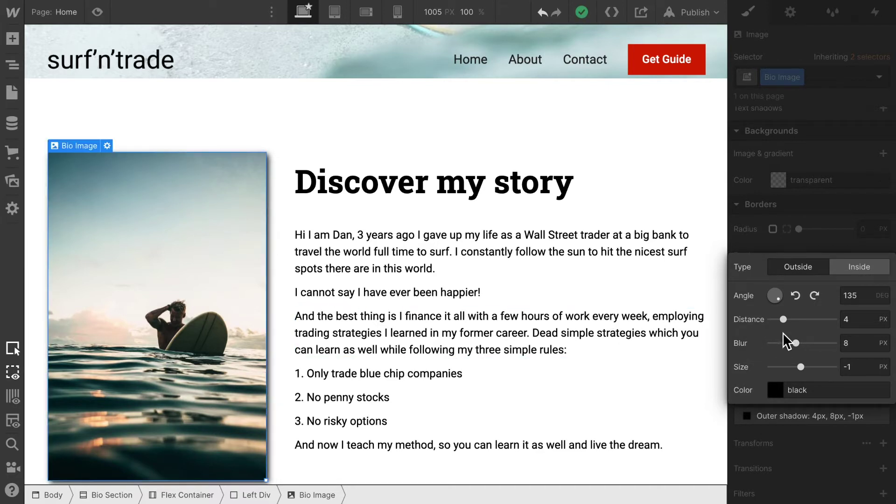
{"action": "left_click_drag", "start_coordinate": [791, 317], "coordinate": [786, 321]}
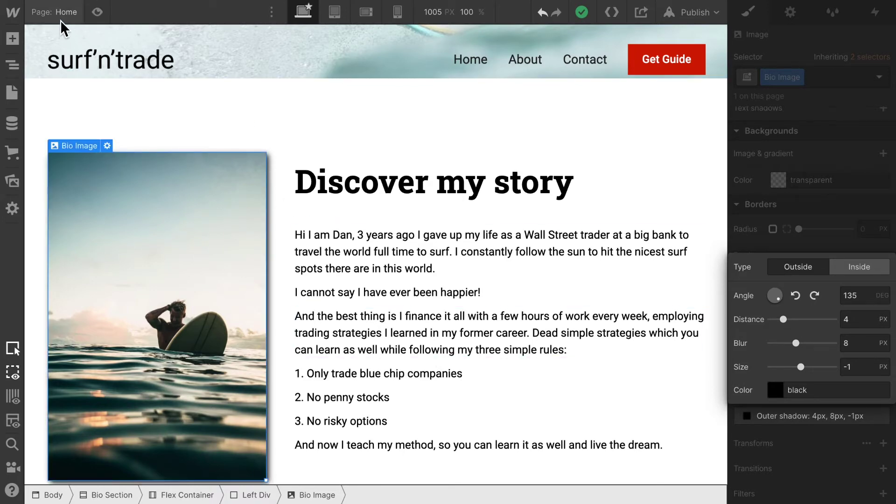
{"action": "left_click", "coordinate": [97, 12]}
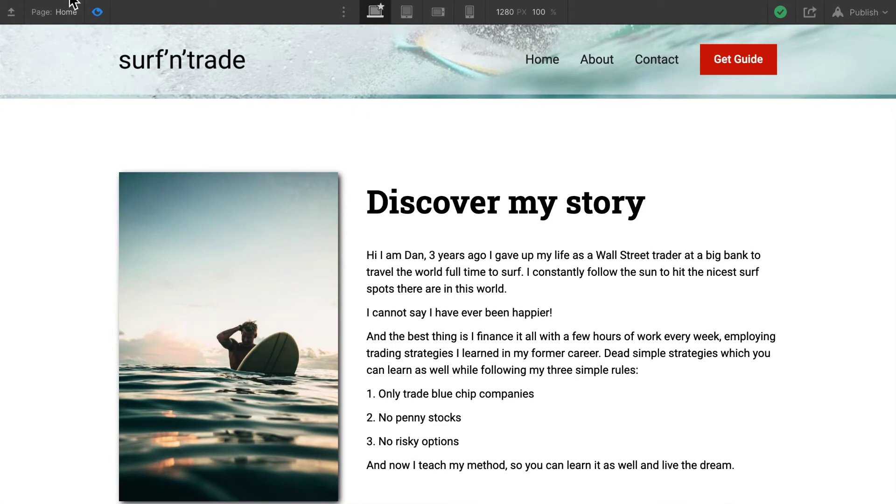
{"action": "left_click", "coordinate": [97, 12]}
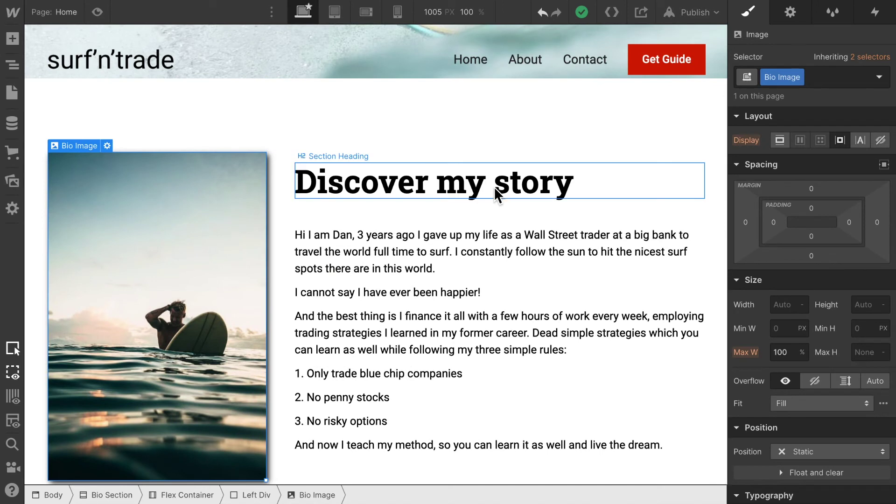
Wrap the words "my story" in the "Discover my story" heading in a text span.
{"action": "scroll", "coordinate": [494, 186], "scroll_direction": "up", "scroll_amount": 1}
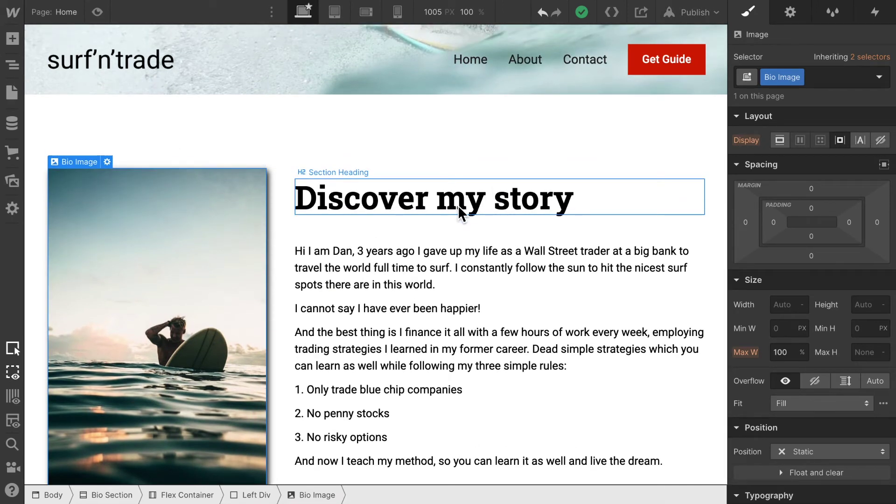
{"action": "scroll", "coordinate": [455, 203], "scroll_direction": "up", "scroll_amount": 8}
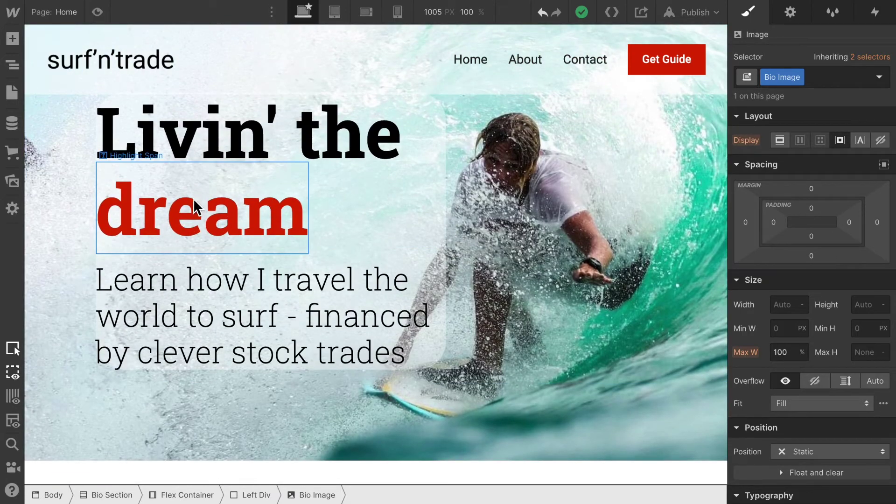
{"action": "scroll", "coordinate": [452, 342], "scroll_direction": "down", "scroll_amount": 8}
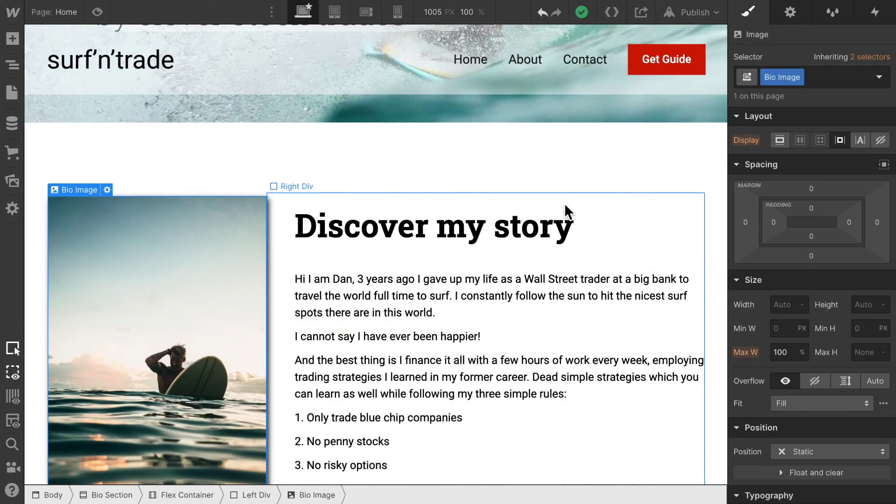
{"action": "left_click", "coordinate": [439, 231]}
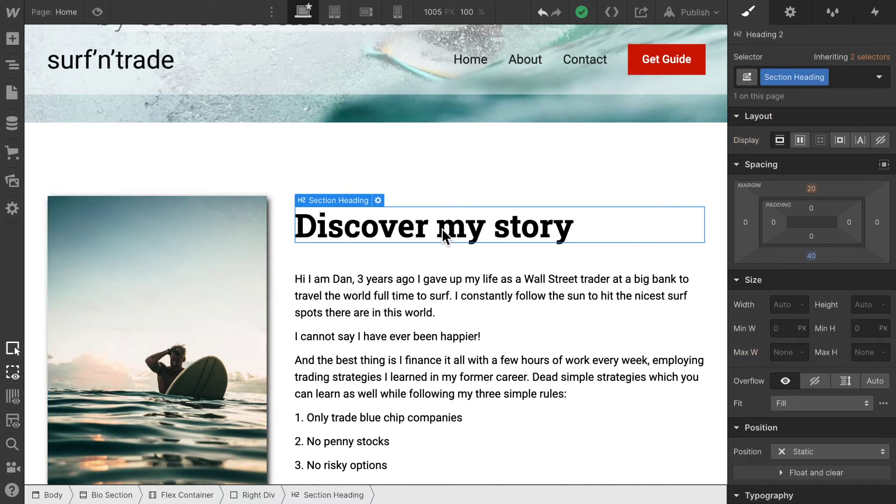
{"action": "double_click", "coordinate": [441, 227]}
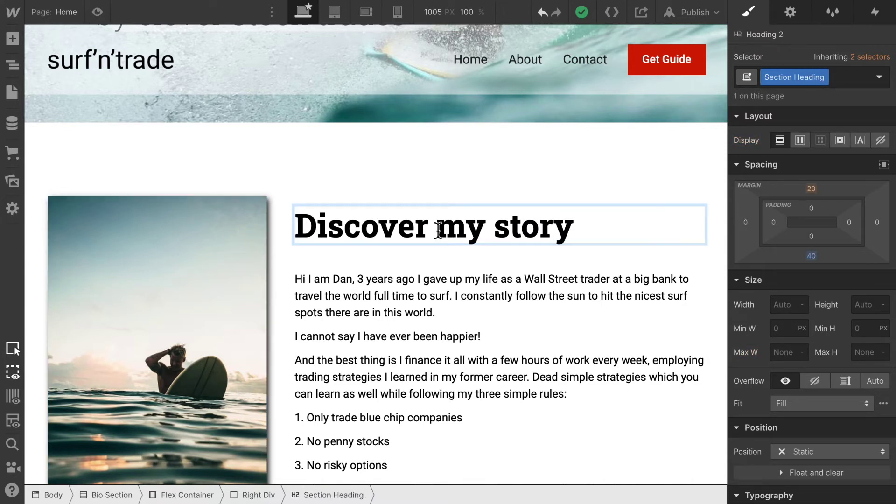
{"action": "left_click_drag", "start_coordinate": [438, 229], "coordinate": [578, 241]}
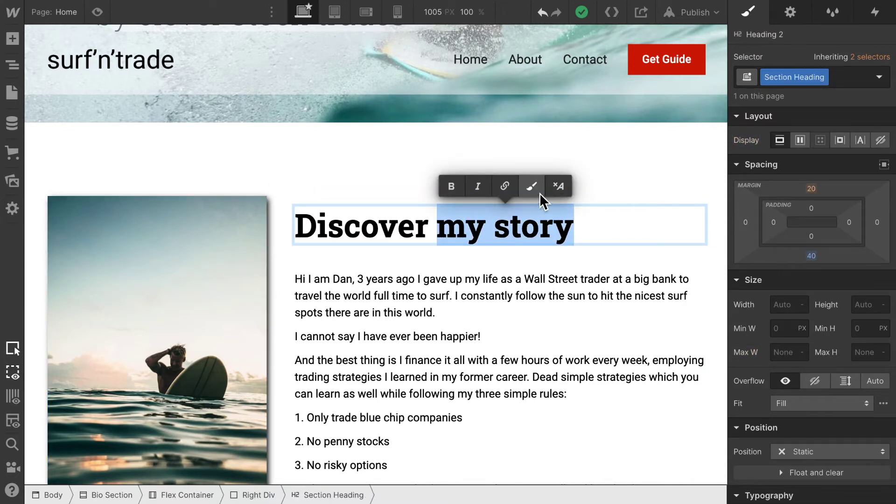
{"action": "left_click", "coordinate": [536, 192]}
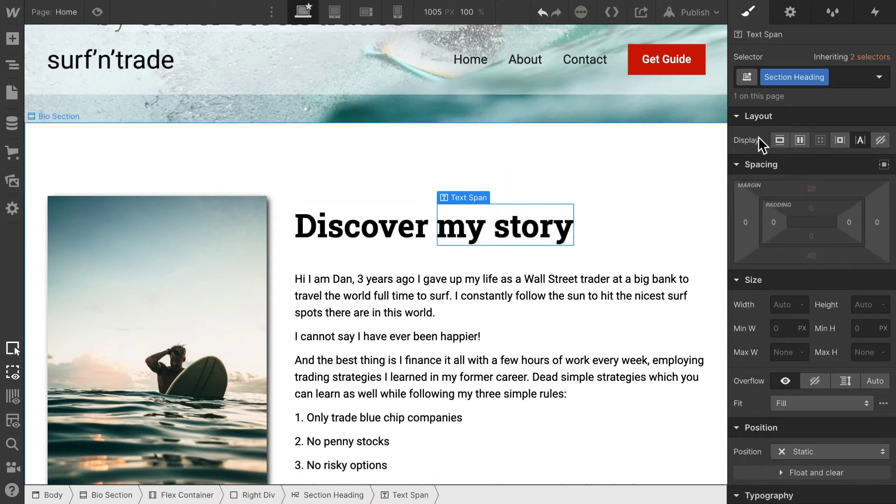
Apply the existing class "Highlight Span" to the "my story" text span and compare it with the hero heading.
{"action": "left_click", "coordinate": [518, 231]}
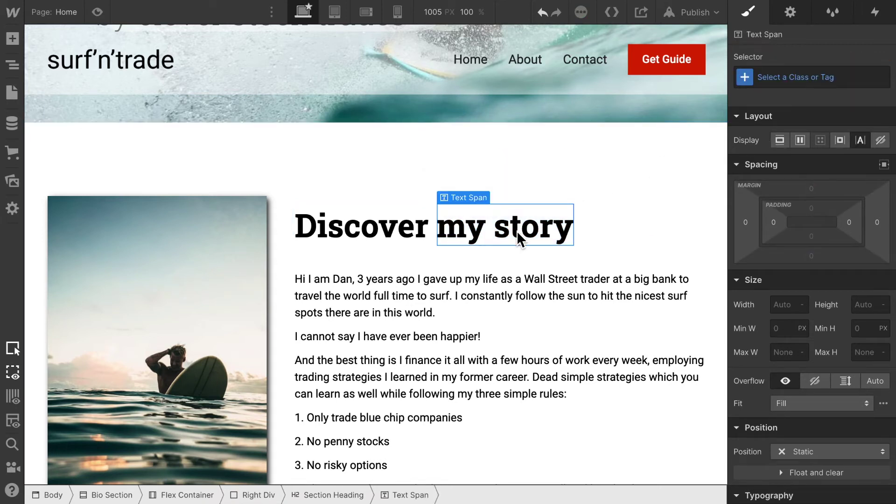
{"action": "left_click", "coordinate": [786, 78]}
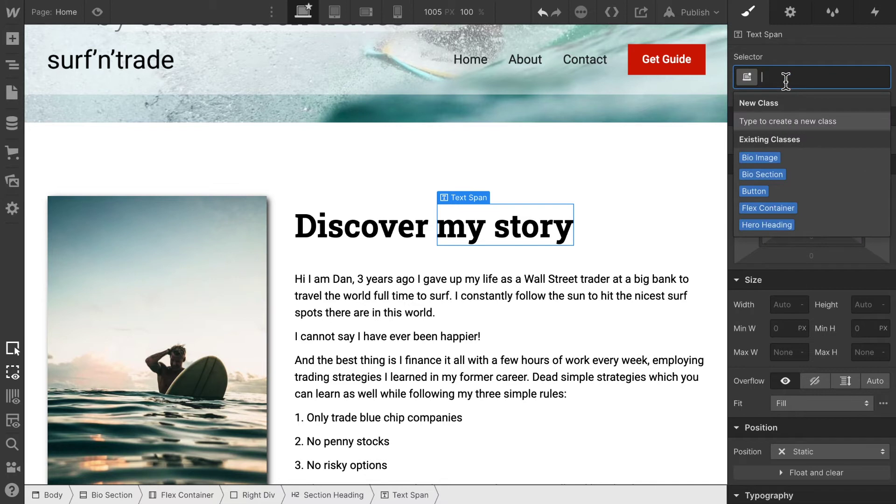
{"action": "type", "text": "High"}
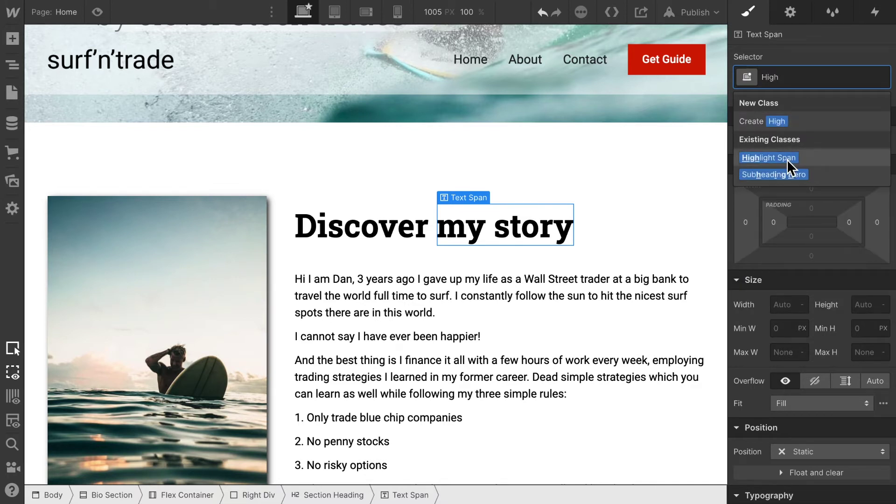
{"action": "left_click", "coordinate": [775, 158]}
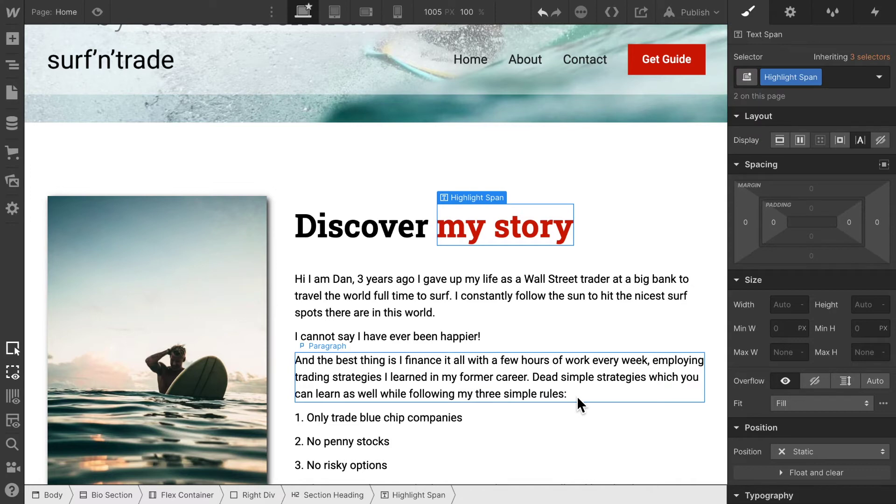
{"action": "scroll", "coordinate": [528, 318], "scroll_direction": "up", "scroll_amount": 5}
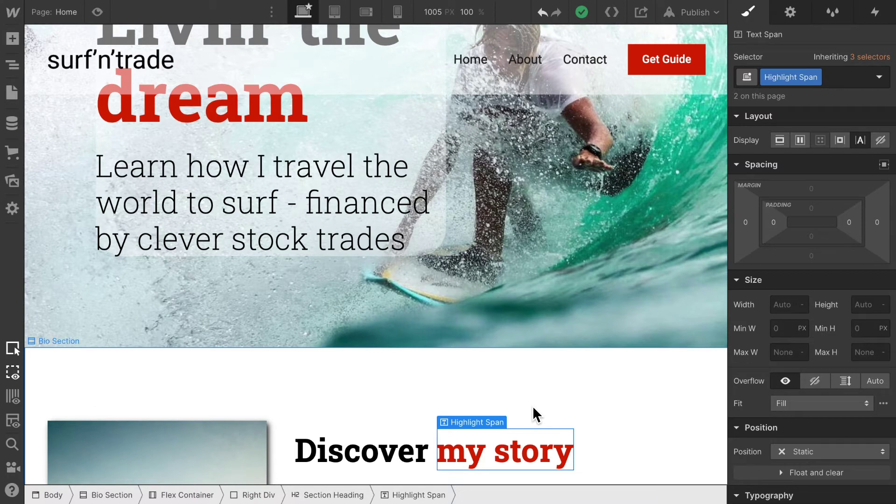
{"action": "scroll", "coordinate": [533, 408], "scroll_direction": "down", "scroll_amount": 5}
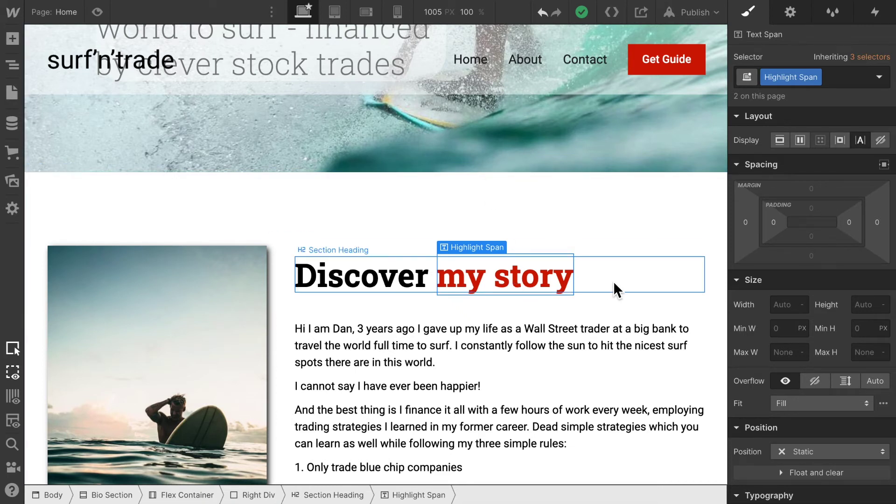
Replace the "Highlight Span" class on the "my story" text span with a new class named "Blue Highlight".
{"action": "left_click", "coordinate": [839, 80]}
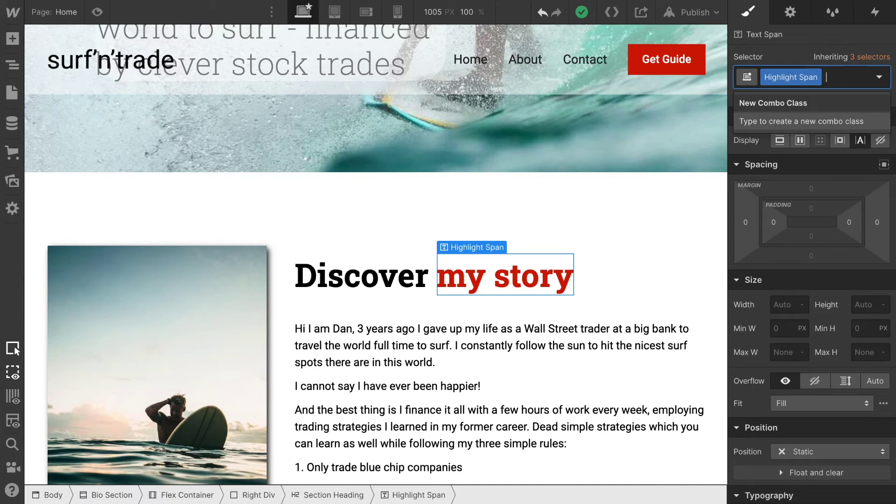
{"action": "key", "text": "BackSpace"}
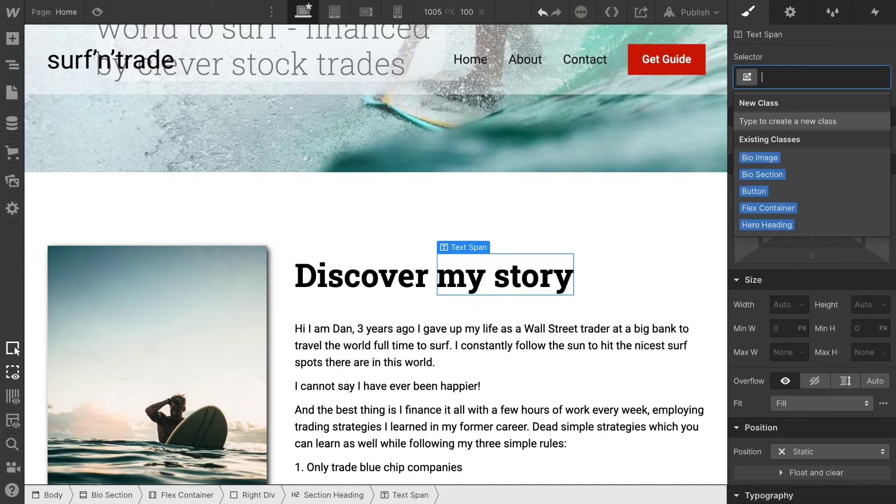
{"action": "left_click", "coordinate": [467, 279]}
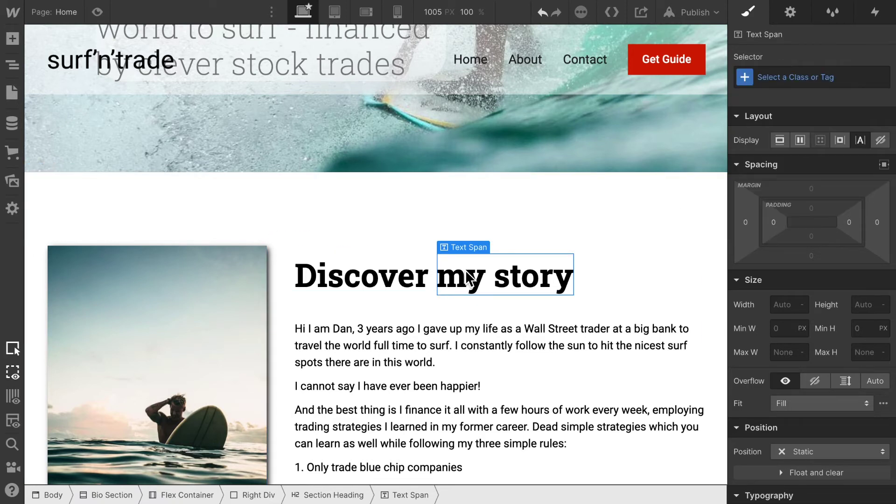
{"action": "left_click", "coordinate": [795, 77]}
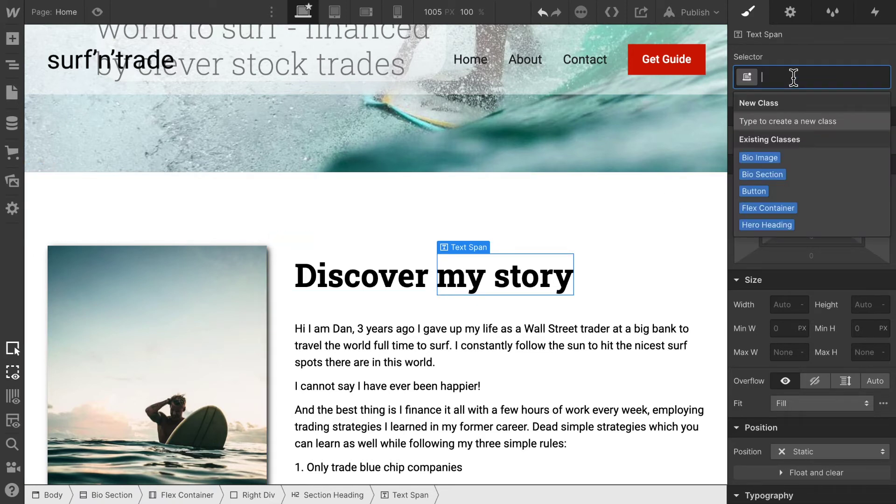
{"action": "type", "text": "Blue Highlight"}
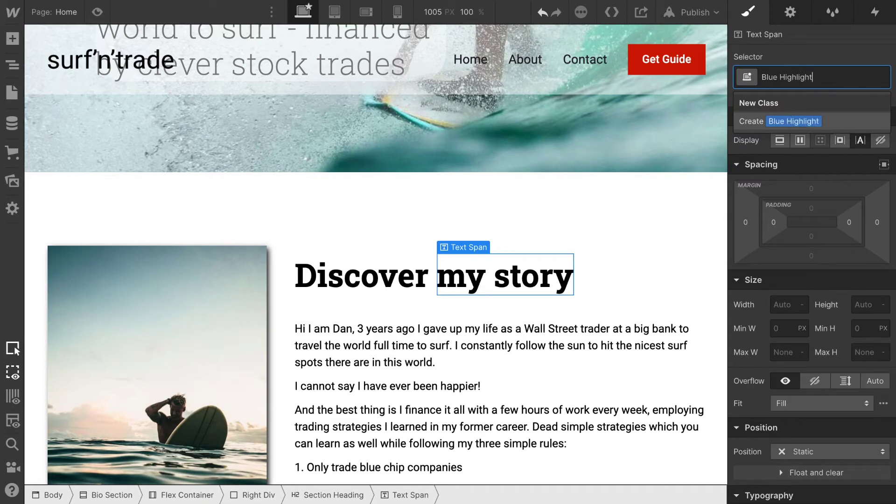
{"action": "key", "text": "Return"}
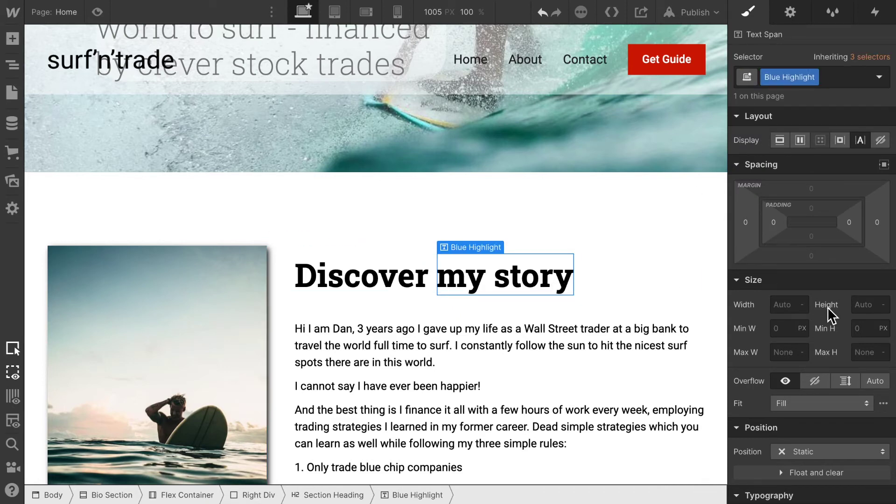
{"action": "scroll", "coordinate": [828, 307], "scroll_direction": "down", "scroll_amount": 5}
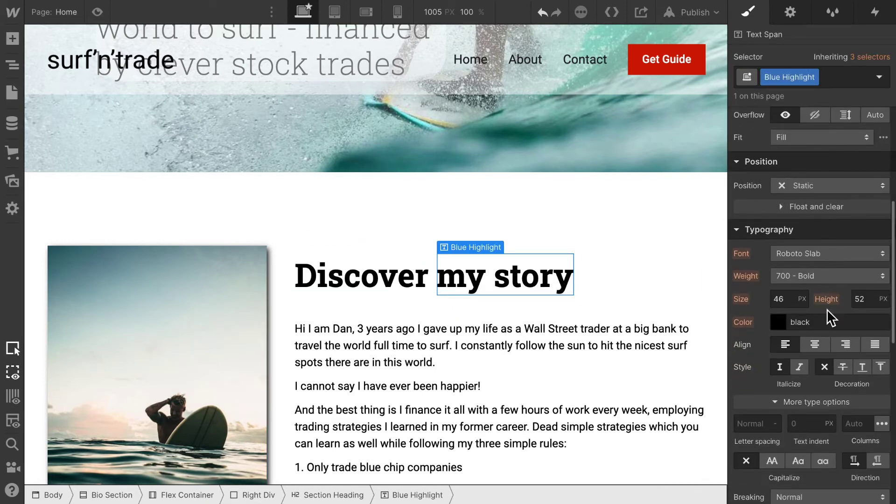
Set the text color of the Blue Highlight class on the "my story" span to #0091ea.
{"action": "left_click", "coordinate": [783, 324]}
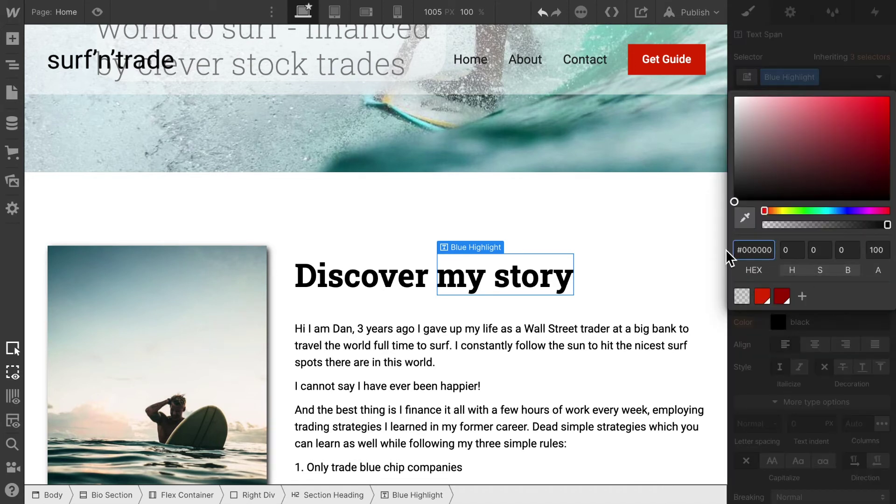
{"action": "double_click", "coordinate": [756, 252]}
{"action": "type", "text": "#007ea"}
{"action": "left_click", "coordinate": [741, 250]}
{"action": "key", "text": "BackSpace"}
Save the blue text color as a swatch named "Highlight Blue" and compare the bio and hero headings in preview.
{"action": "left_click", "coordinate": [803, 296]}
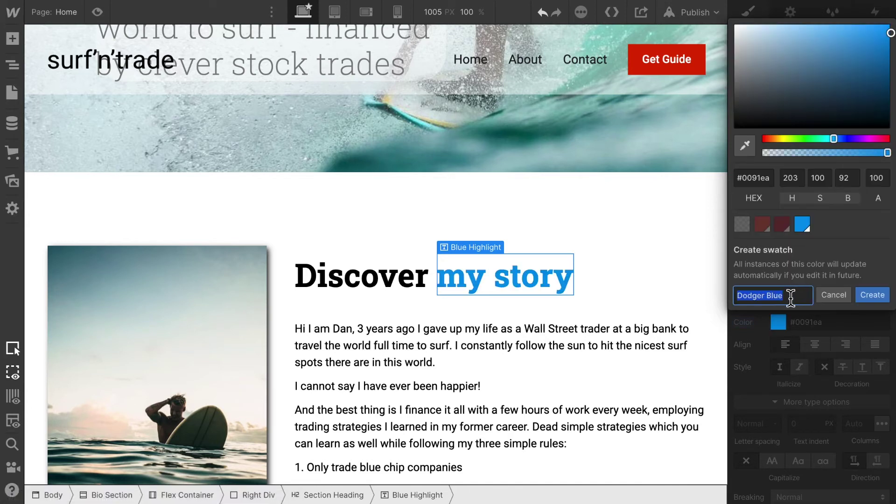
{"action": "left_click_drag", "start_coordinate": [752, 296], "coordinate": [764, 295]}
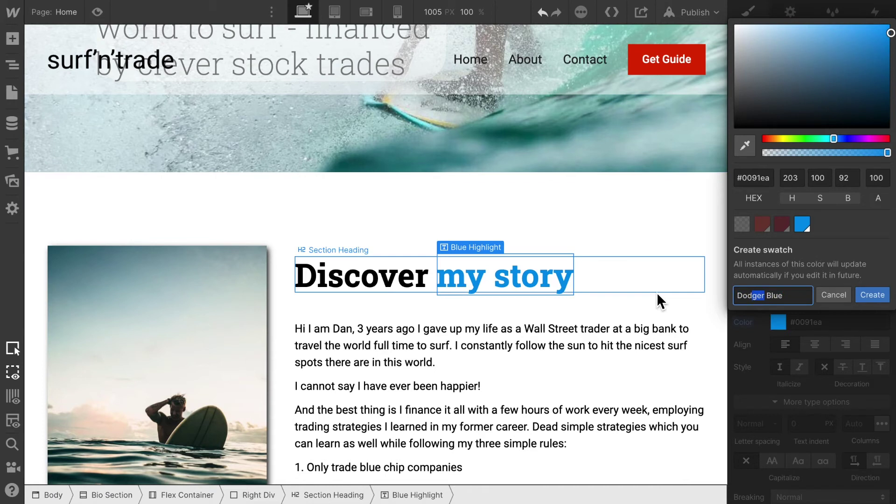
{"action": "key", "text": "BackSpace"}
{"action": "key", "text": "BackSpace"}
{"action": "key", "text": "BackSpace"}
{"action": "key", "text": "BackSpace"}
{"action": "type", "text": "Highlight"}
{"action": "key", "text": "Return"}
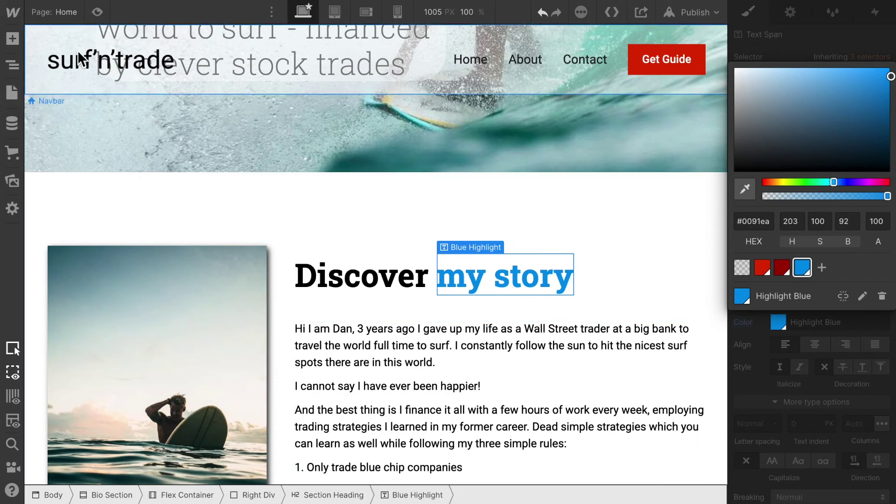
{"action": "left_click", "coordinate": [97, 12]}
{"action": "scroll", "coordinate": [795, 307], "scroll_direction": "down", "scroll_amount": 3}
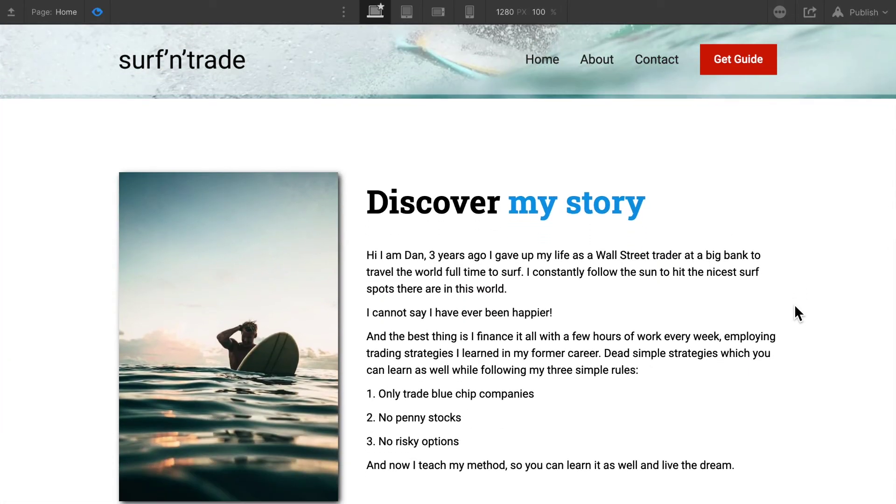
{"action": "scroll", "coordinate": [794, 304], "scroll_direction": "up", "scroll_amount": 5}
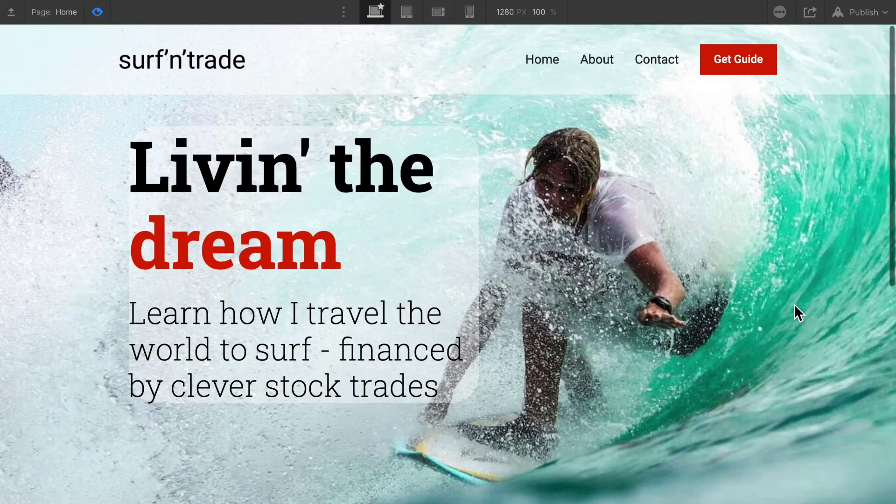
{"action": "key", "text": "ctrl+shift+p"}
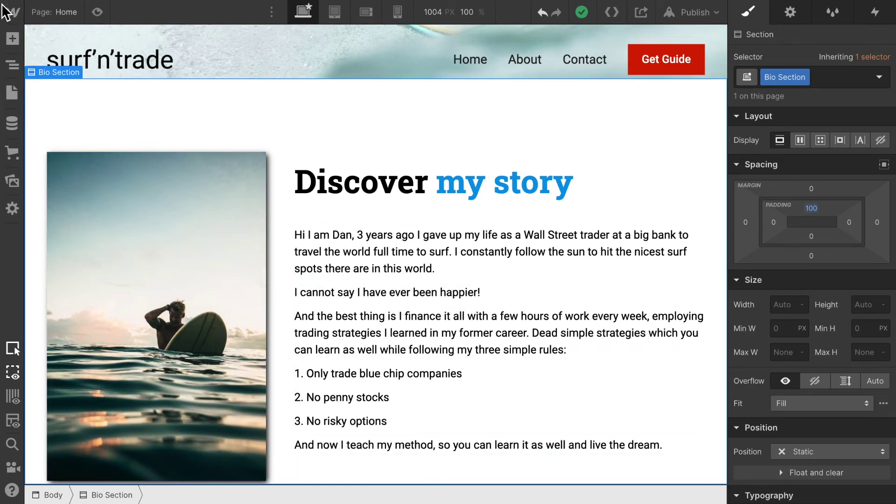
Add a Div Block below the bio text inside Right Div and give it the class "Signature Wrapper".
{"action": "left_click", "coordinate": [16, 40]}
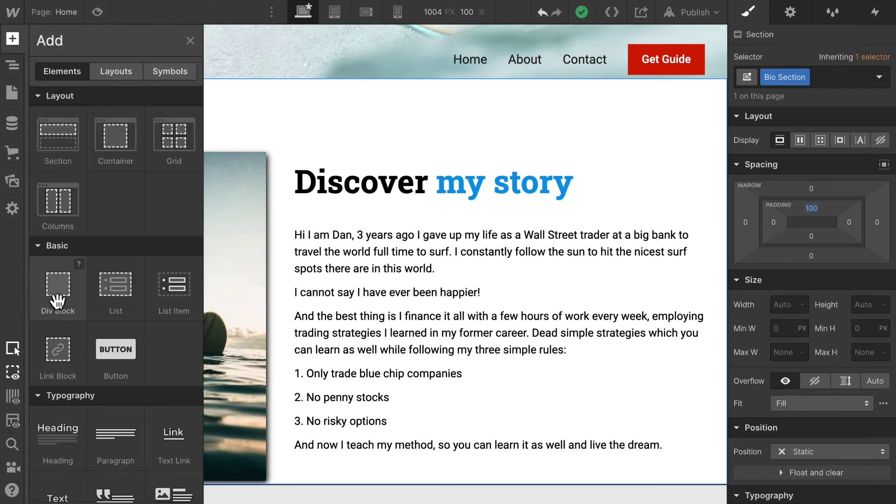
{"action": "left_click_drag", "start_coordinate": [88, 301], "coordinate": [781, 436]}
{"action": "scroll", "coordinate": [456, 392], "scroll_direction": "down", "scroll_amount": 2}
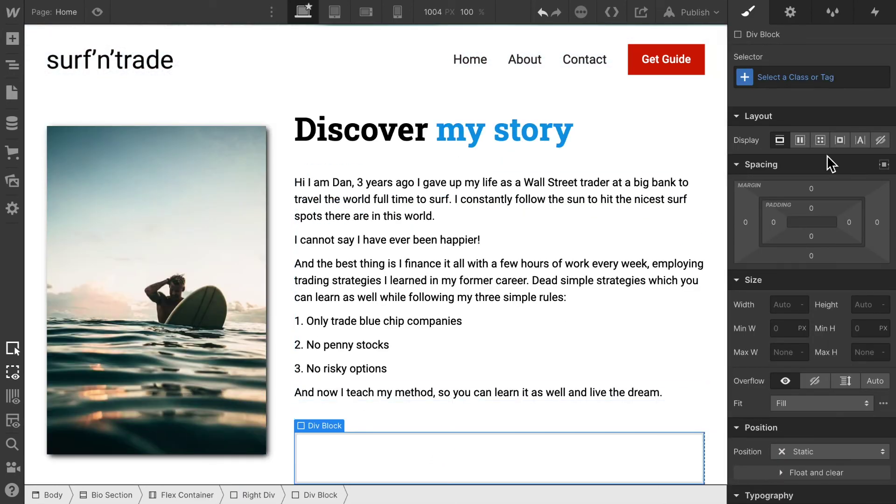
{"action": "left_click", "coordinate": [807, 78]}
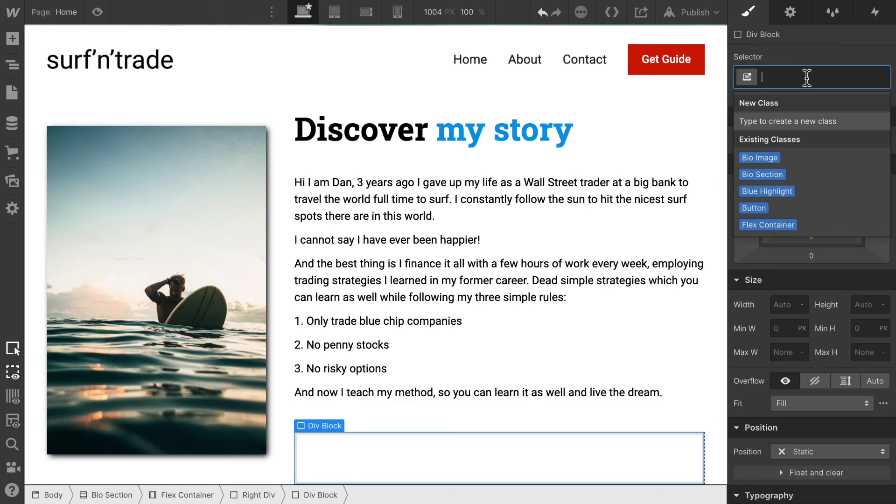
{"action": "type", "text": "Signature Wrapper"}
{"action": "key", "text": "Return"}
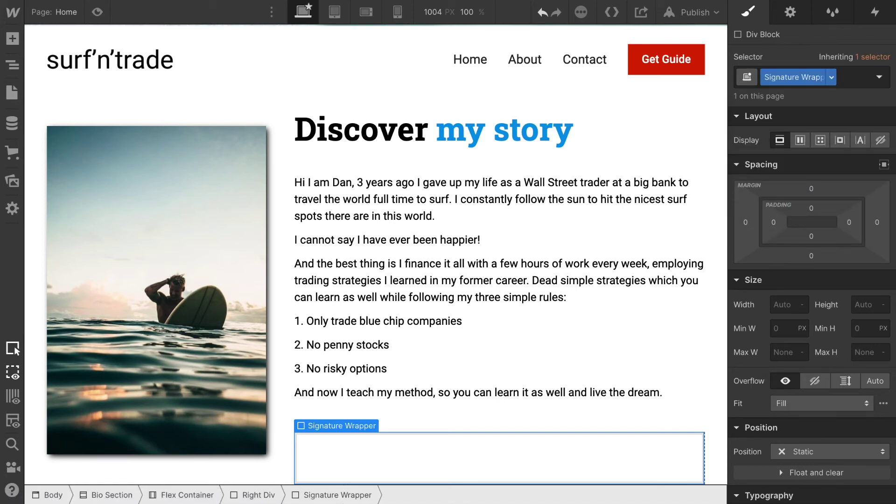
Insert an image into the Signature Wrapper and use the blue signature PNG from the site's assets.
{"action": "left_click", "coordinate": [12, 40]}
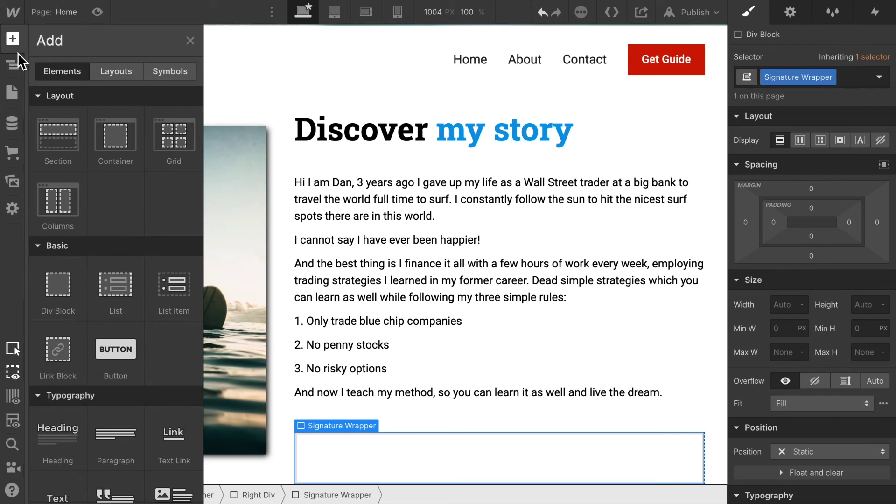
{"action": "scroll", "coordinate": [76, 356], "scroll_direction": "down", "scroll_amount": 2}
{"action": "scroll", "coordinate": [76, 357], "scroll_direction": "down", "scroll_amount": 6}
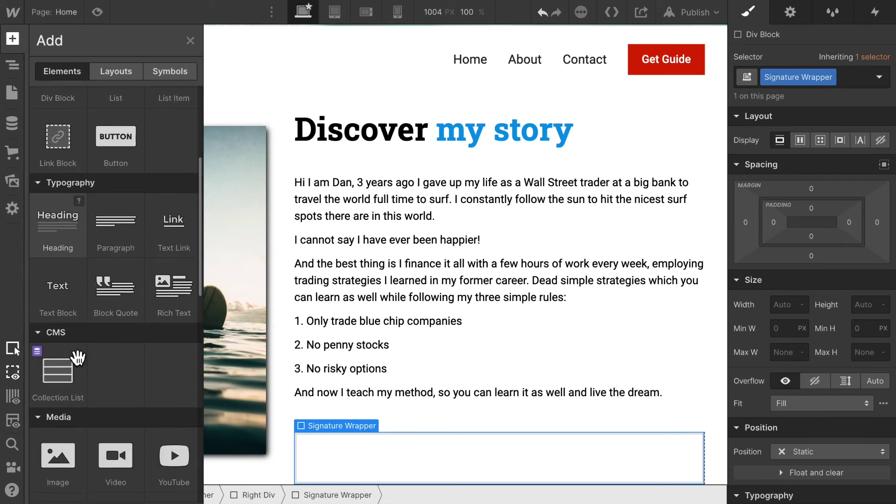
{"action": "mouse_move", "coordinate": [67, 321]}
{"action": "left_mouse_down"}
{"action": "mouse_move", "coordinate": [372, 480]}
{"action": "mouse_move", "coordinate": [406, 458]}
{"action": "mouse_move", "coordinate": [388, 436]}
{"action": "left_mouse_up"}
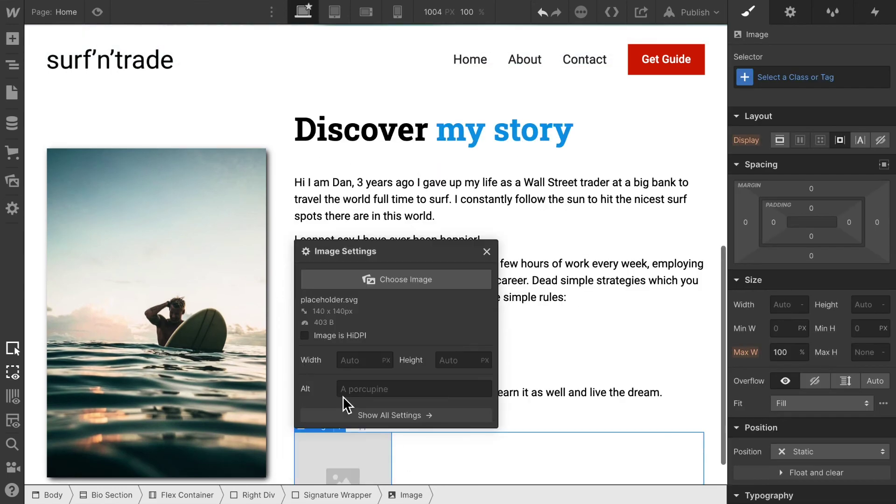
{"action": "left_click", "coordinate": [400, 280]}
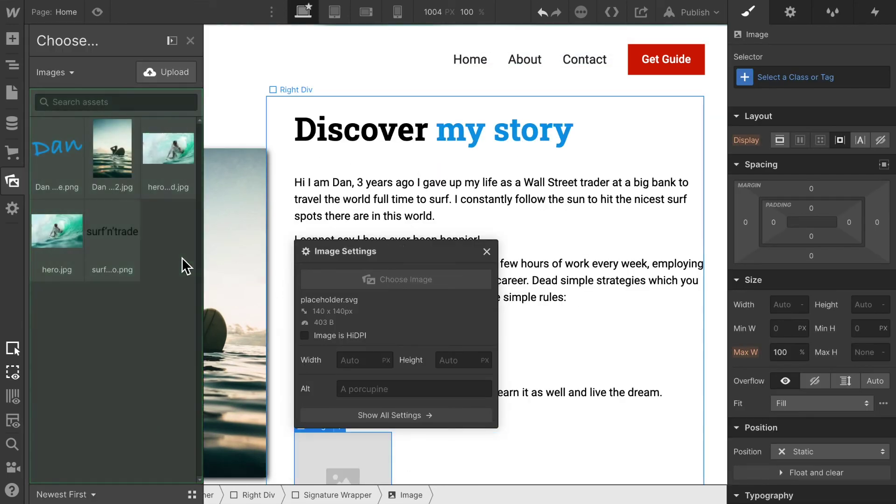
{"action": "left_click", "coordinate": [59, 155]}
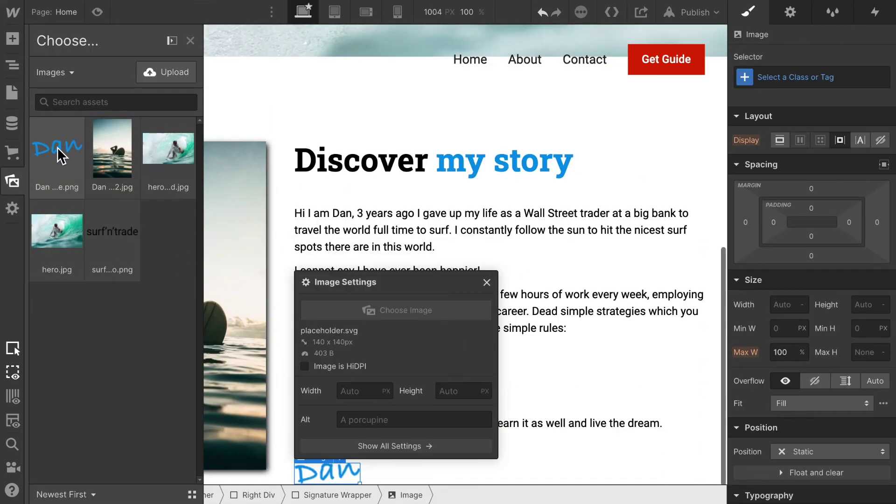
{"action": "left_click", "coordinate": [59, 155]}
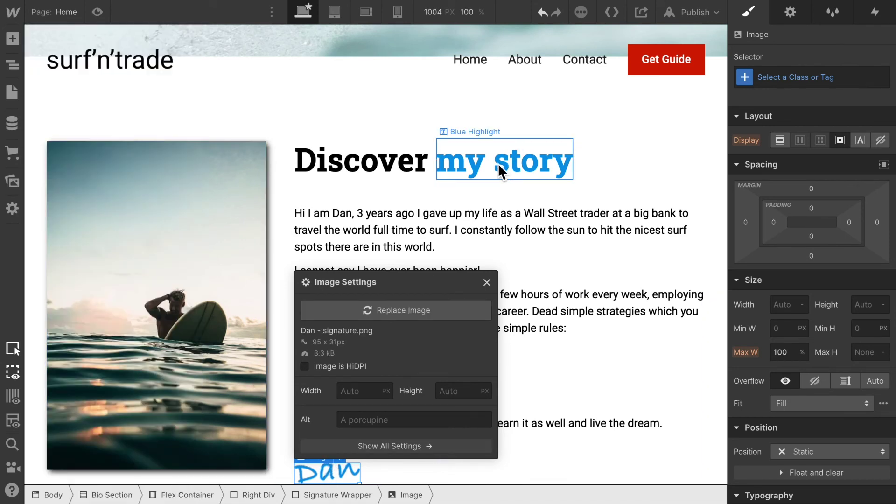
Center-align the contents of the Signature Wrapper and check the signature's placement in preview.
{"action": "left_click", "coordinate": [560, 469]}
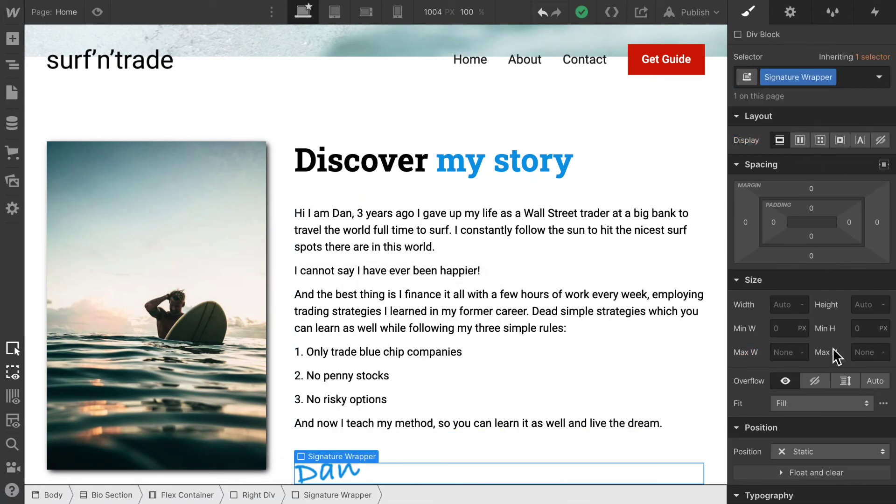
{"action": "scroll", "coordinate": [834, 330], "scroll_direction": "down", "scroll_amount": 6}
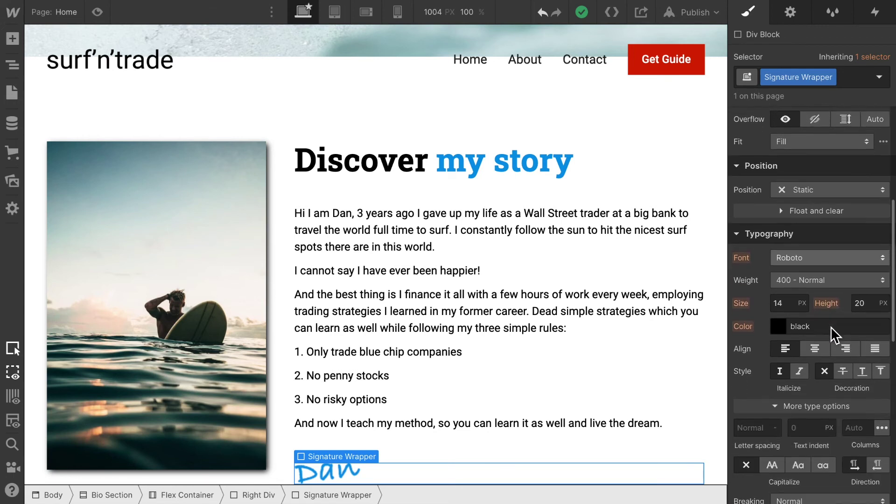
{"action": "scroll", "coordinate": [829, 327], "scroll_direction": "down", "scroll_amount": 1}
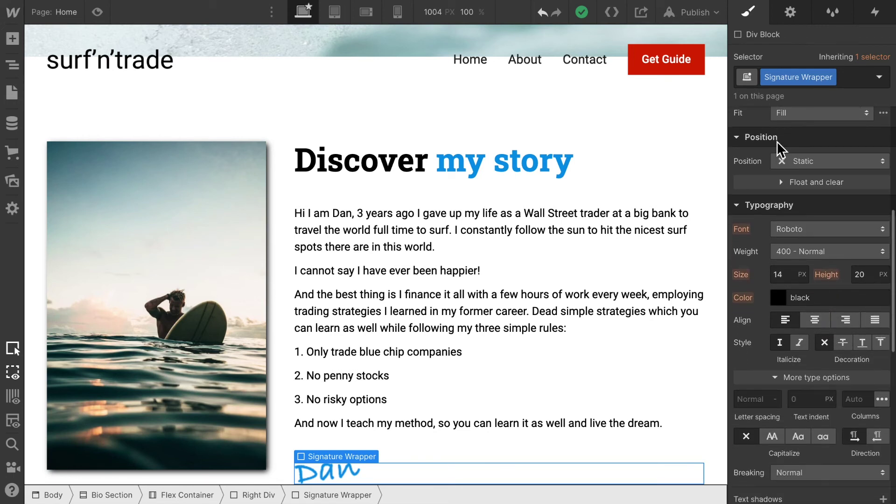
{"action": "left_click", "coordinate": [814, 320]}
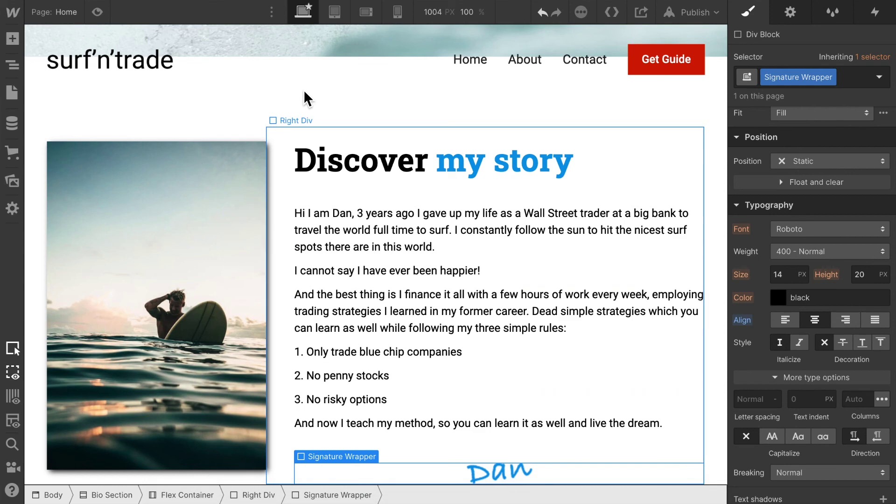
{"action": "left_click", "coordinate": [97, 12]}
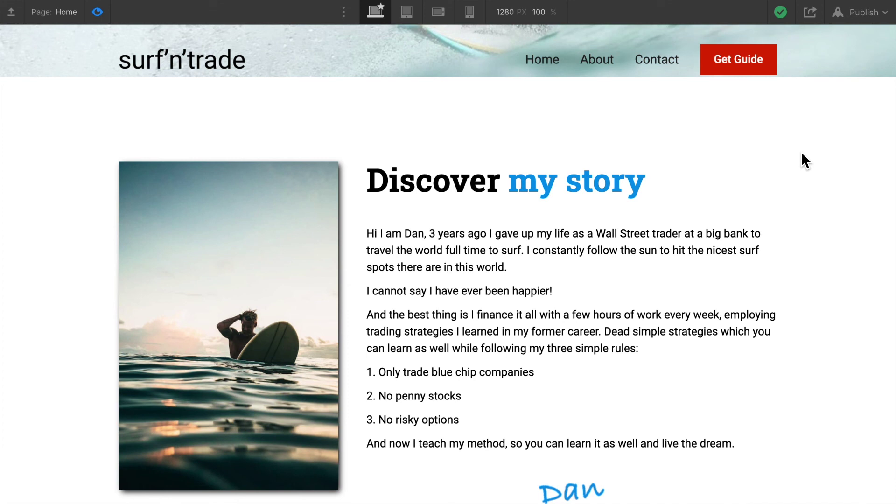
{"action": "left_click", "coordinate": [98, 14]}
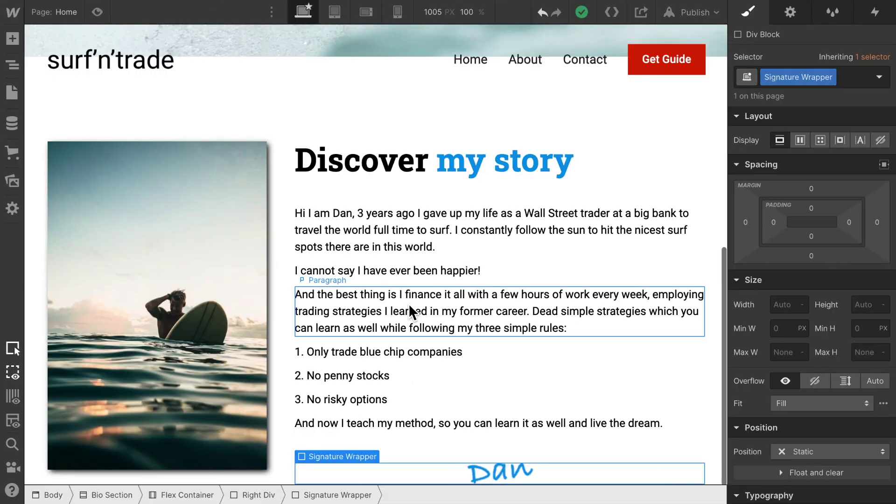
Set Right Div's left padding to 60 px and its right padding to 20 px.
{"action": "left_click", "coordinate": [295, 215]}
{"action": "left_click_drag", "start_coordinate": [786, 289], "coordinate": [777, 299]}
{"action": "left_click", "coordinate": [775, 291]}
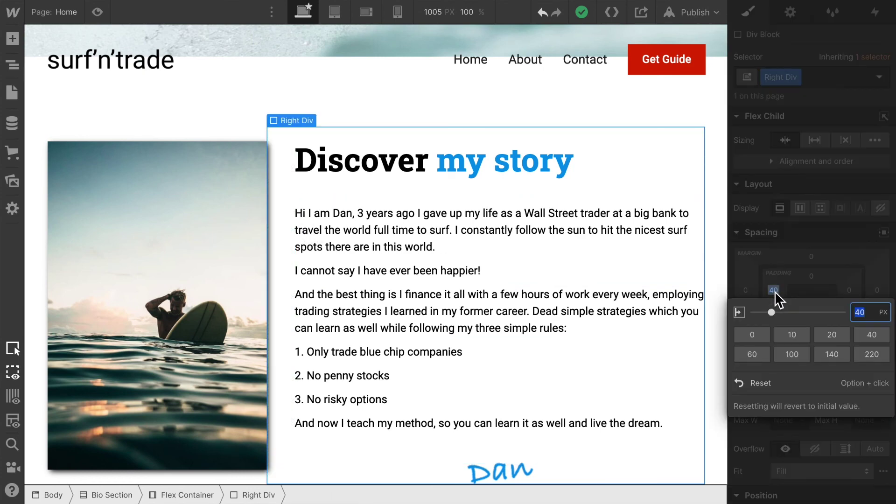
{"action": "left_click", "coordinate": [758, 354]}
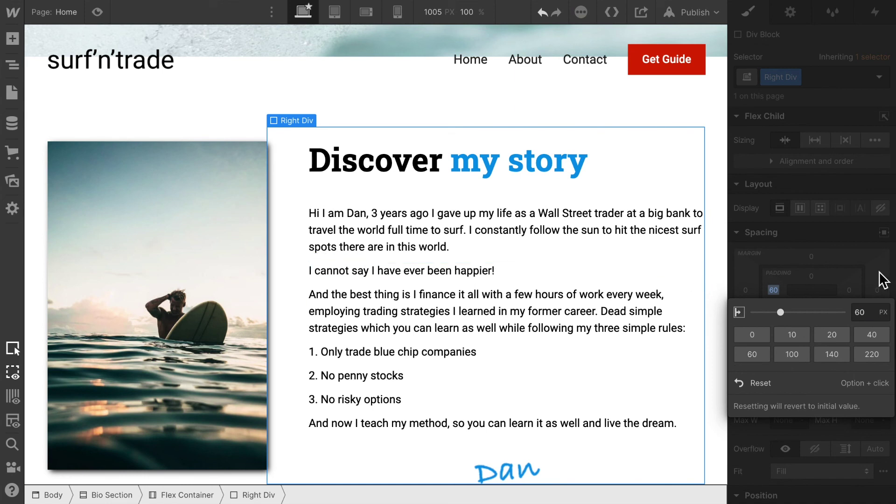
{"action": "left_click", "coordinate": [853, 289]}
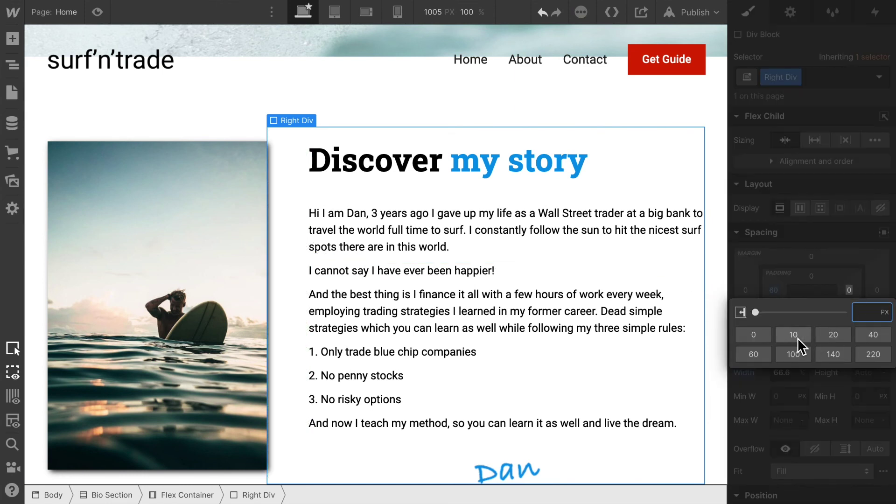
{"action": "left_click", "coordinate": [833, 335]}
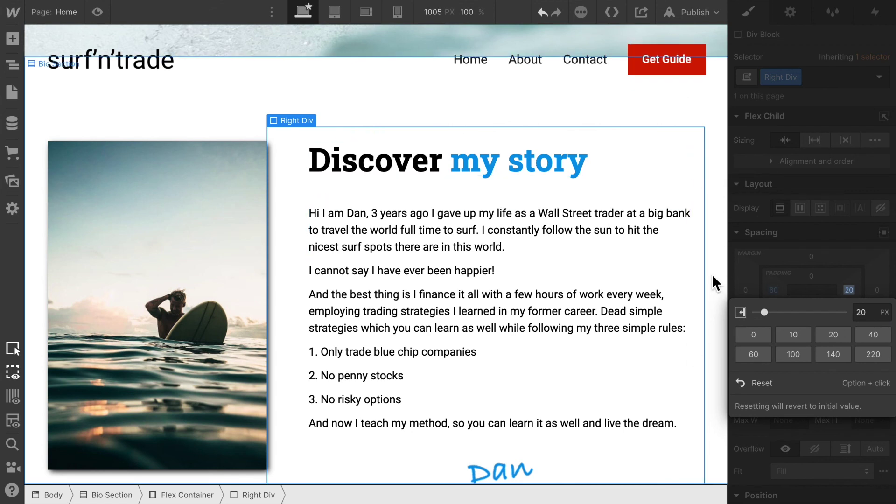
Set the Bio Section's bottom padding to 100 px.
{"action": "left_click", "coordinate": [154, 109]}
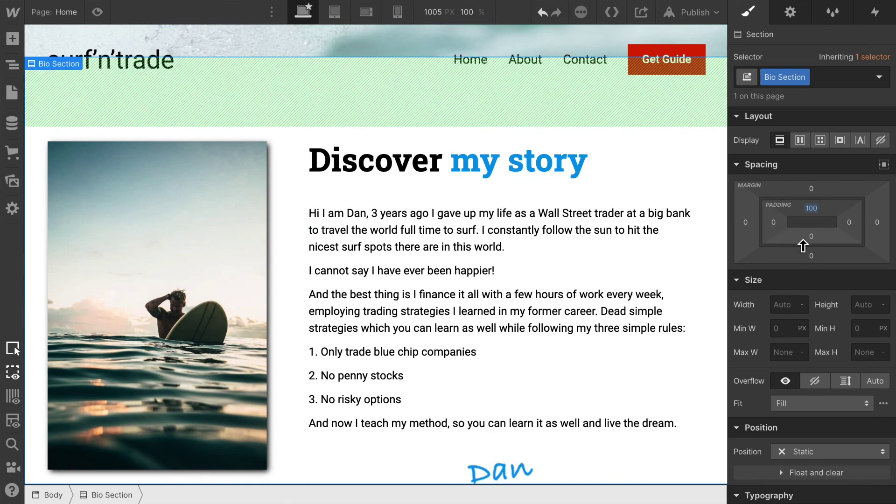
{"action": "left_click", "coordinate": [814, 238]}
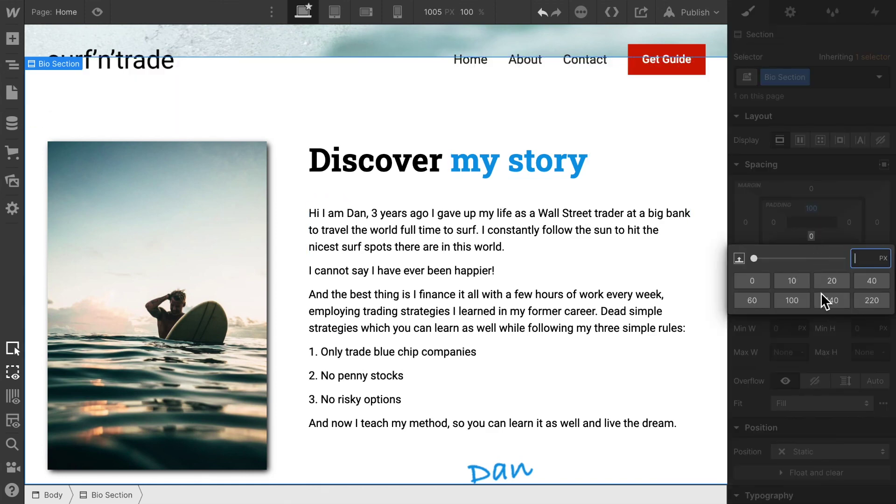
{"action": "left_click", "coordinate": [793, 301]}
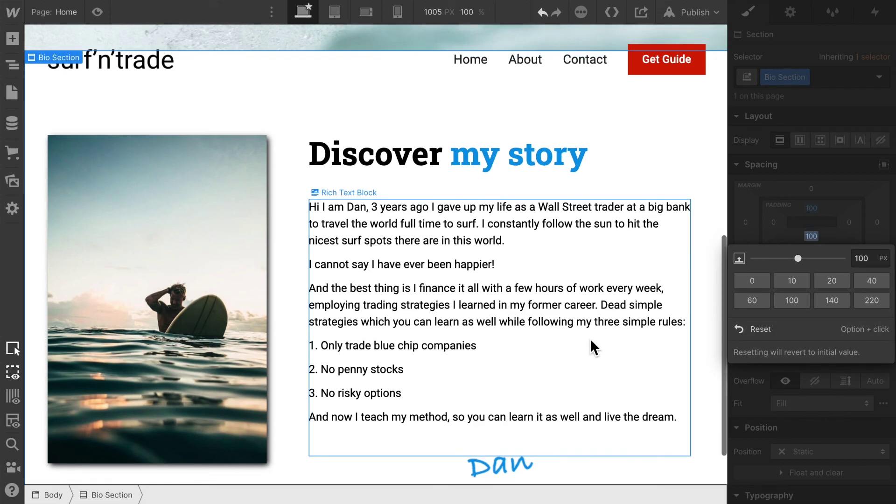
{"action": "scroll", "coordinate": [590, 338], "scroll_direction": "down", "scroll_amount": 3}
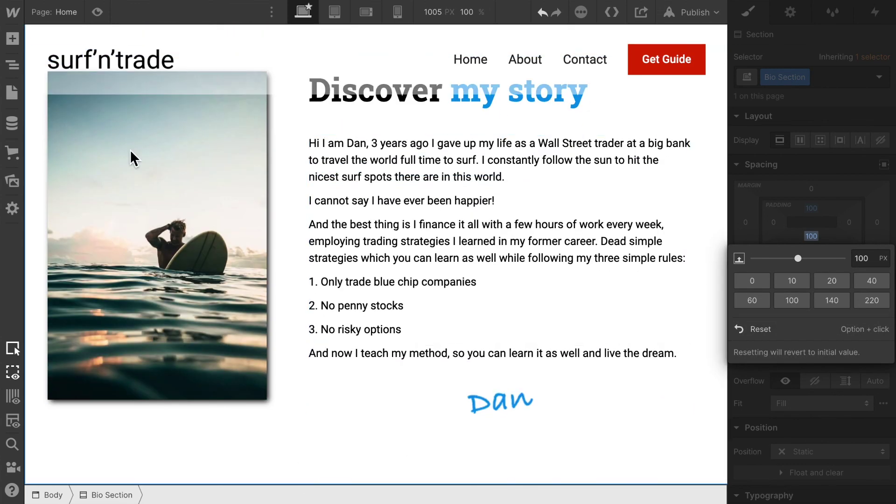
Preview the page and examine the bio section's spacing, text layout and signature placement.
{"action": "left_click", "coordinate": [97, 11]}
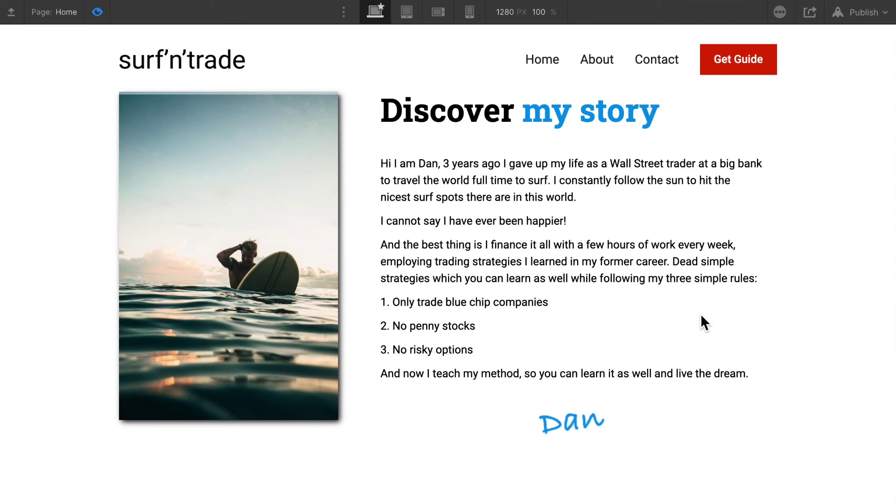
{"action": "scroll", "coordinate": [702, 314], "scroll_direction": "up", "scroll_amount": 3}
{"action": "scroll", "coordinate": [701, 314], "scroll_direction": "up", "scroll_amount": 2}
{"action": "scroll", "coordinate": [701, 314], "scroll_direction": "down", "scroll_amount": 6}
{"action": "scroll", "coordinate": [701, 314], "scroll_direction": "up", "scroll_amount": 2}
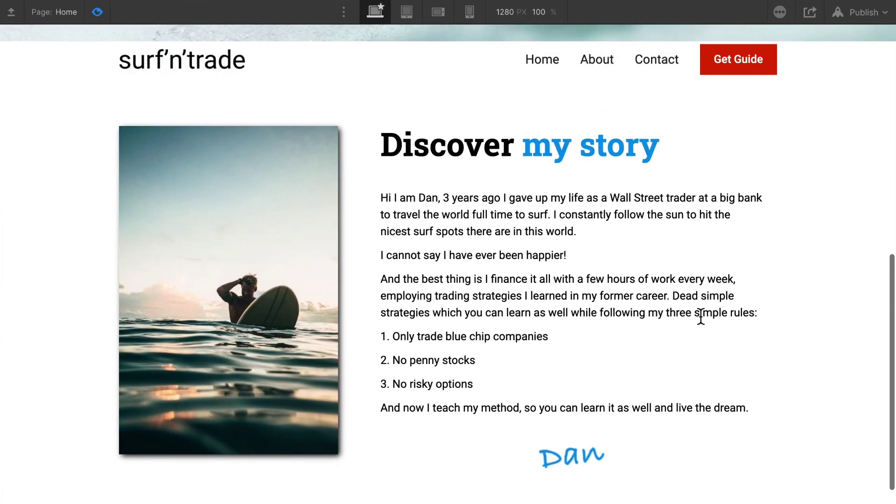
{"action": "scroll", "coordinate": [701, 316], "scroll_direction": "down", "scroll_amount": 2}
{"action": "scroll", "coordinate": [701, 316], "scroll_direction": "up", "scroll_amount": 2}
{"action": "scroll", "coordinate": [701, 317], "scroll_direction": "up", "scroll_amount": 4}
{"action": "scroll", "coordinate": [702, 317], "scroll_direction": "down", "scroll_amount": 5}
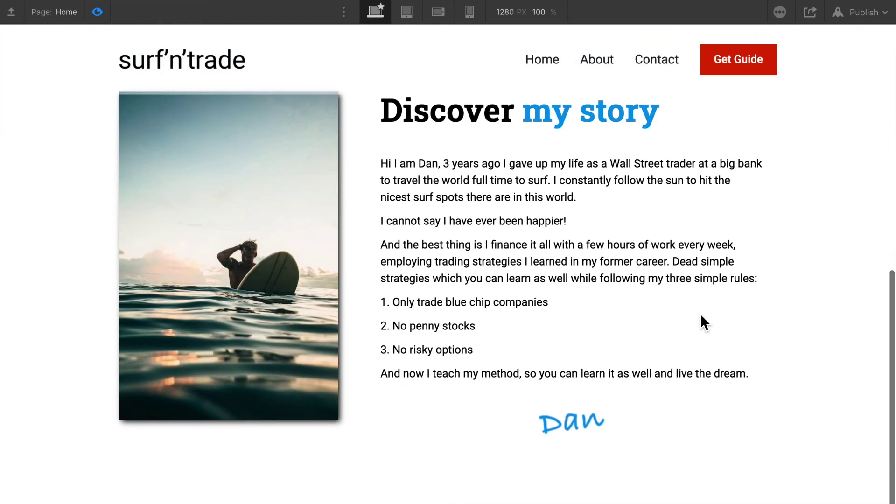
{"action": "scroll", "coordinate": [702, 317], "scroll_direction": "up", "scroll_amount": 1}
{"action": "scroll", "coordinate": [701, 316], "scroll_direction": "down", "scroll_amount": 1}
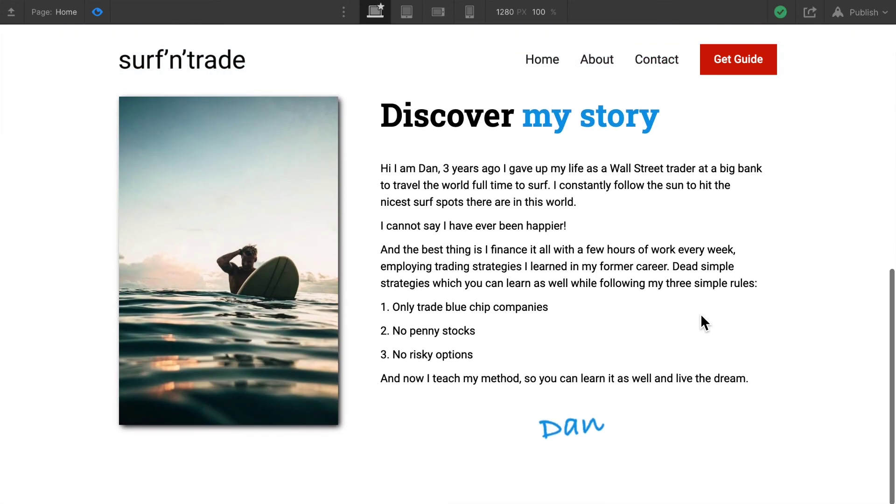